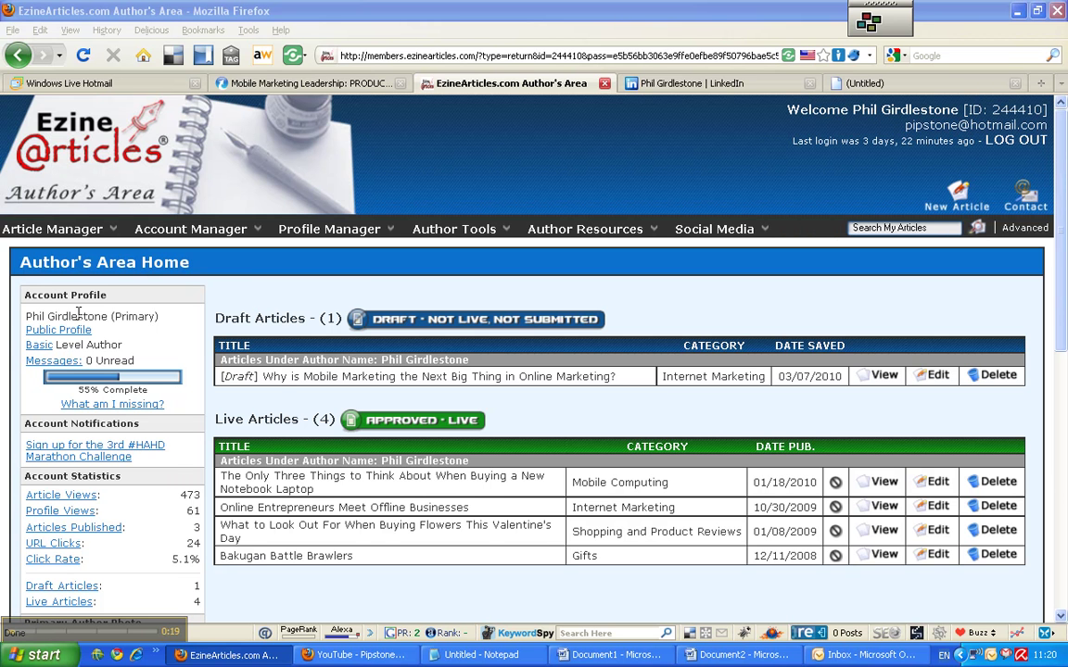
Highlight the author name and the draft row, then open the mobile marketing draft for editing
drag(26, 316, 113, 309)
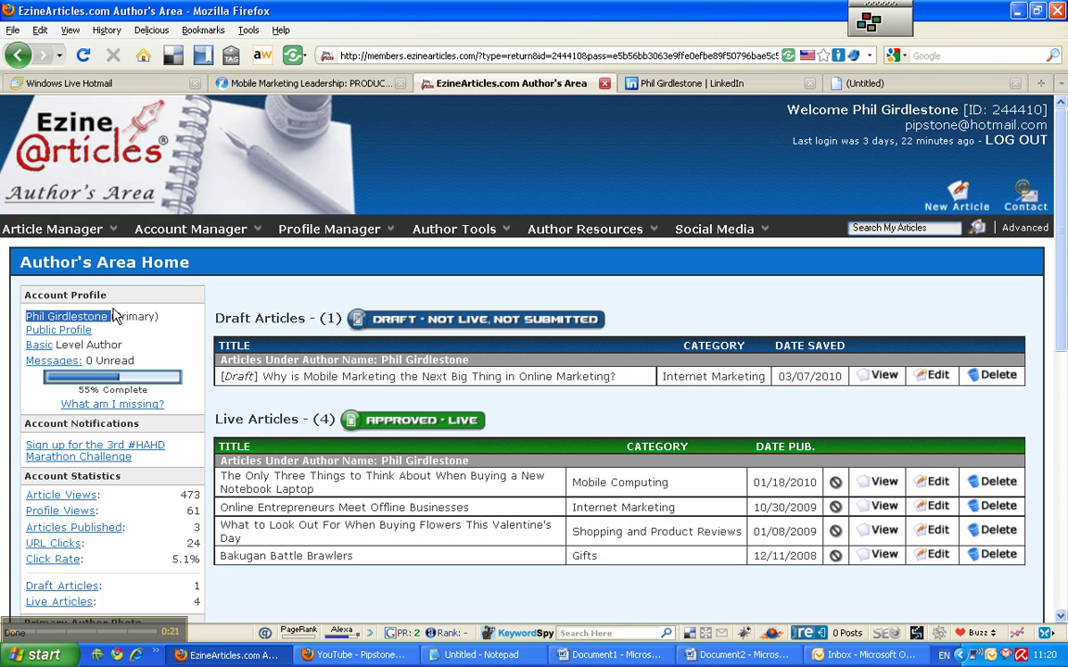
click(257, 295)
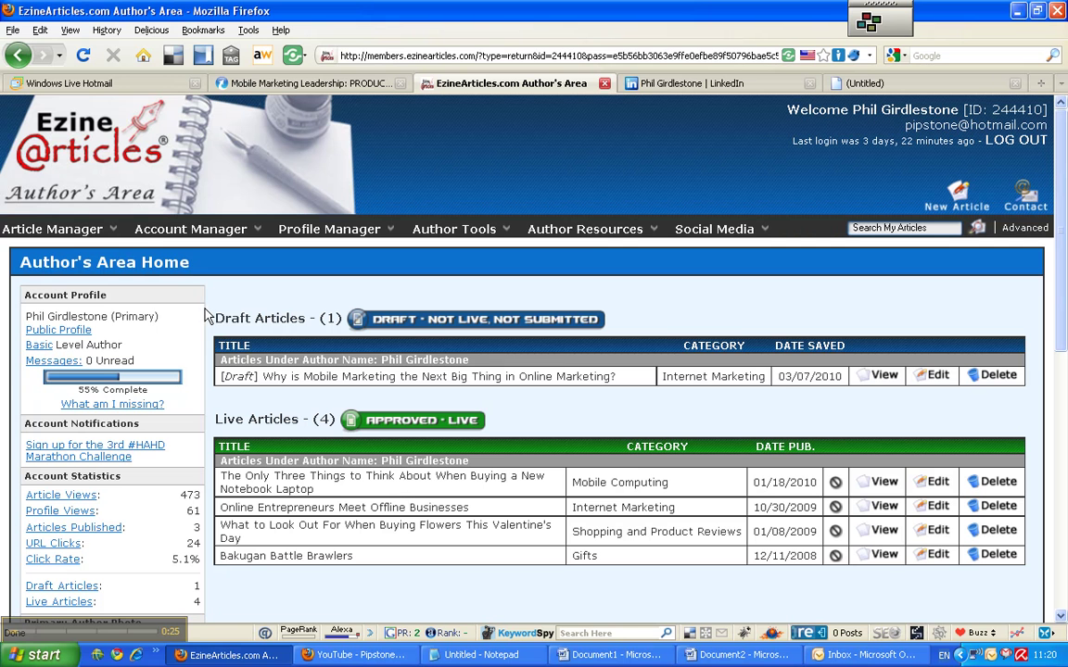
drag(221, 357, 624, 375)
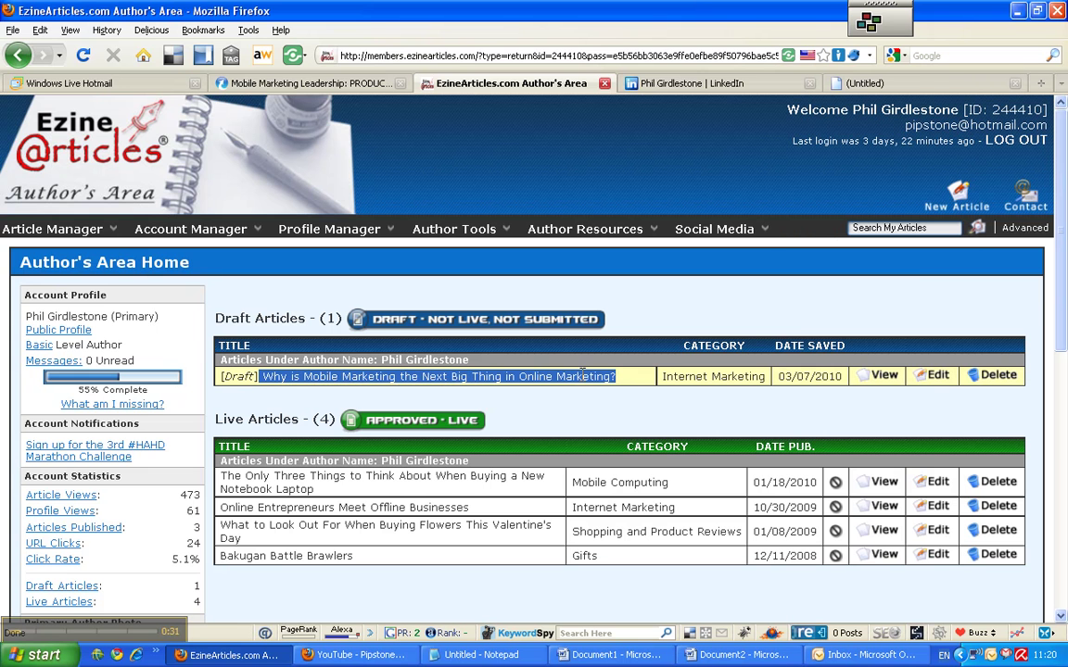
click(937, 375)
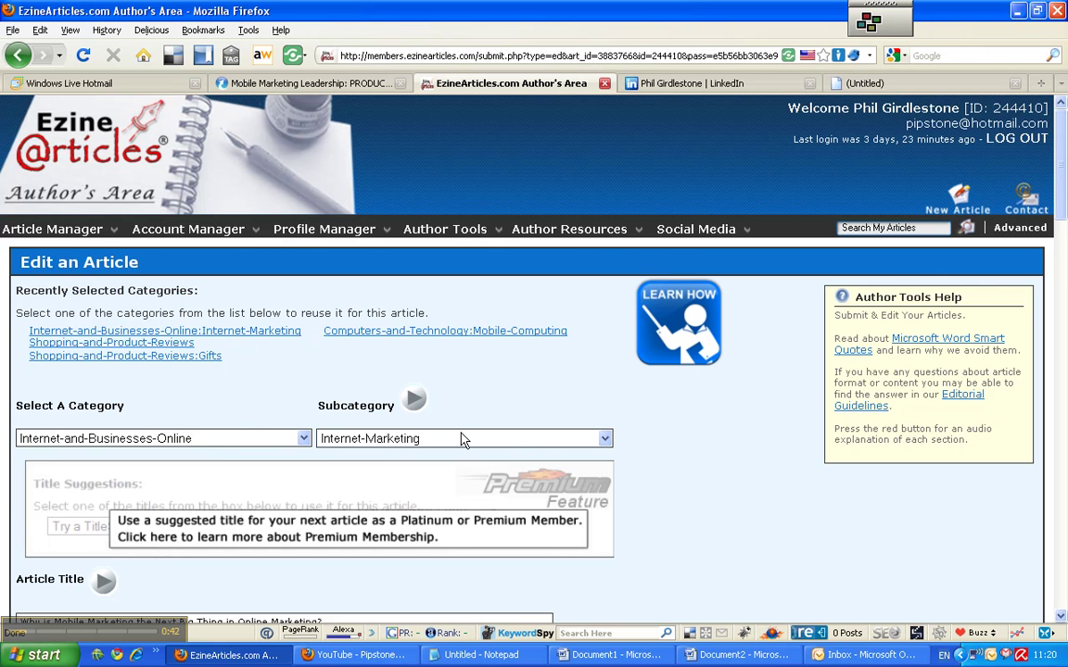
Go down to the Article Title and Article Body fields, playing the title's audio explanation
drag(1062, 204, 1062, 262)
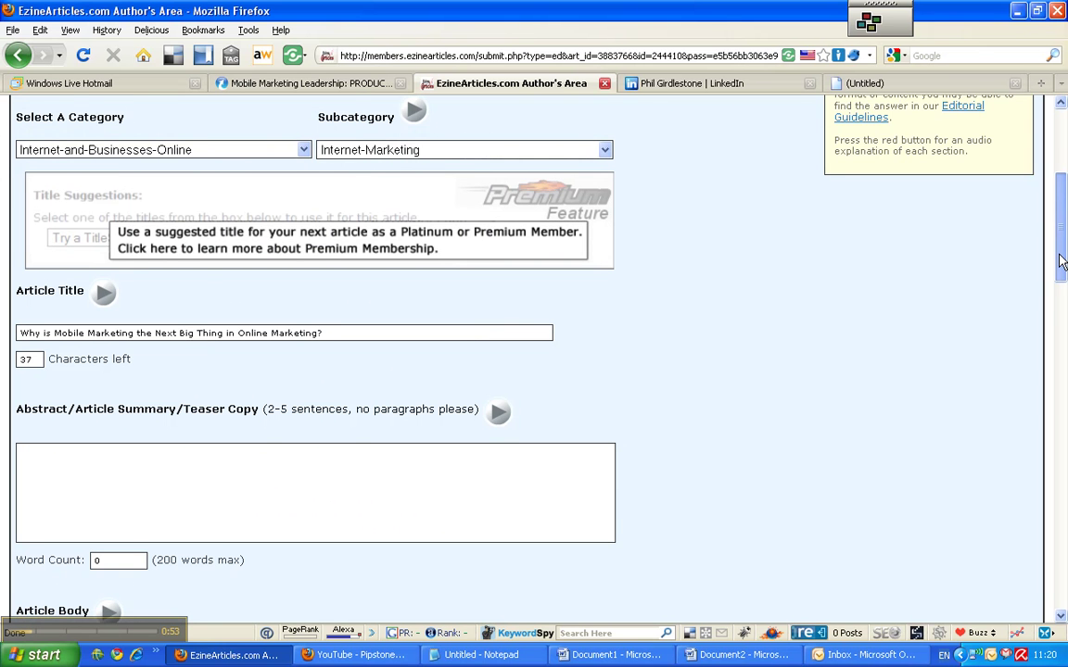
mouse_move(1062, 262)
mouse_down()
mouse_move(1062, 321)
mouse_move(1062, 252)
mouse_move(1062, 270)
mouse_up()
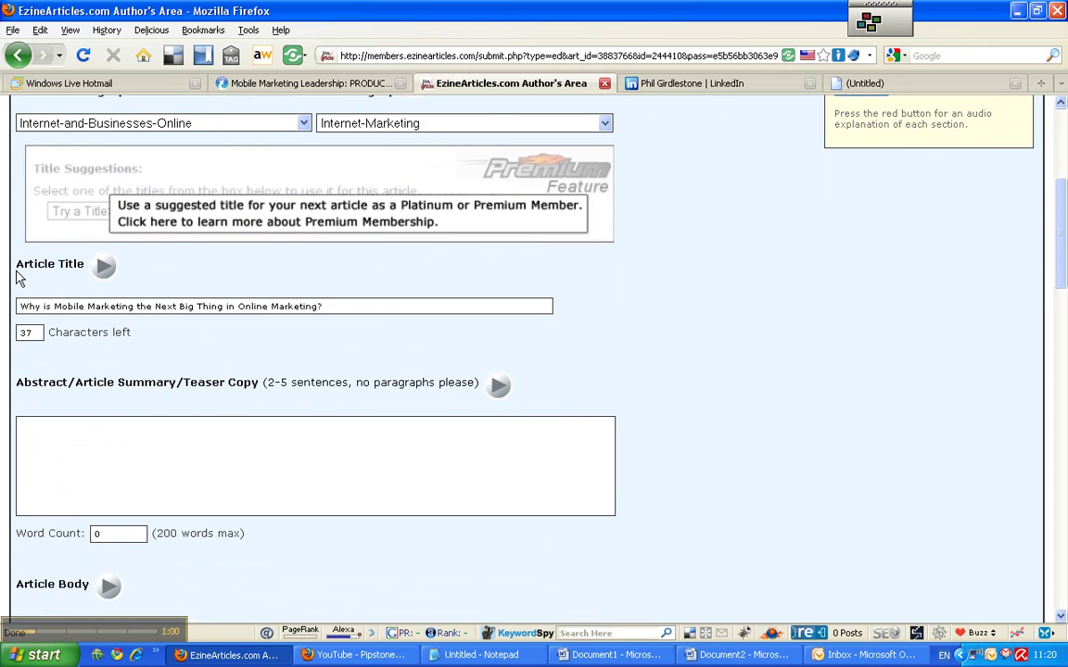
drag(15, 276, 95, 278)
click(98, 273)
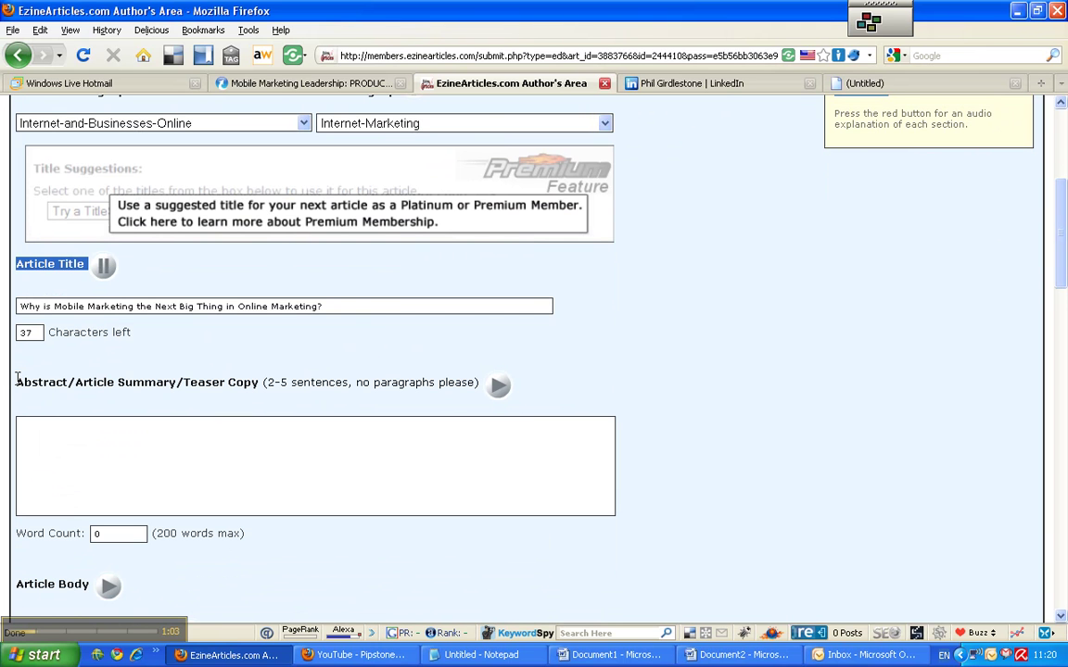
click(17, 380)
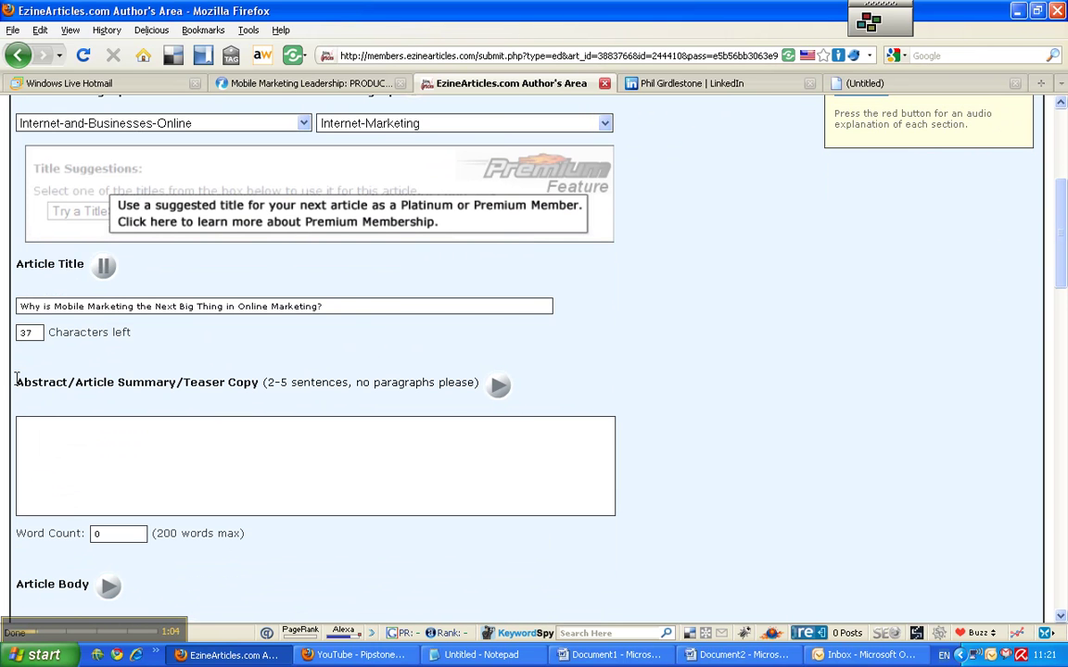
click(104, 269)
drag(1062, 254, 1063, 310)
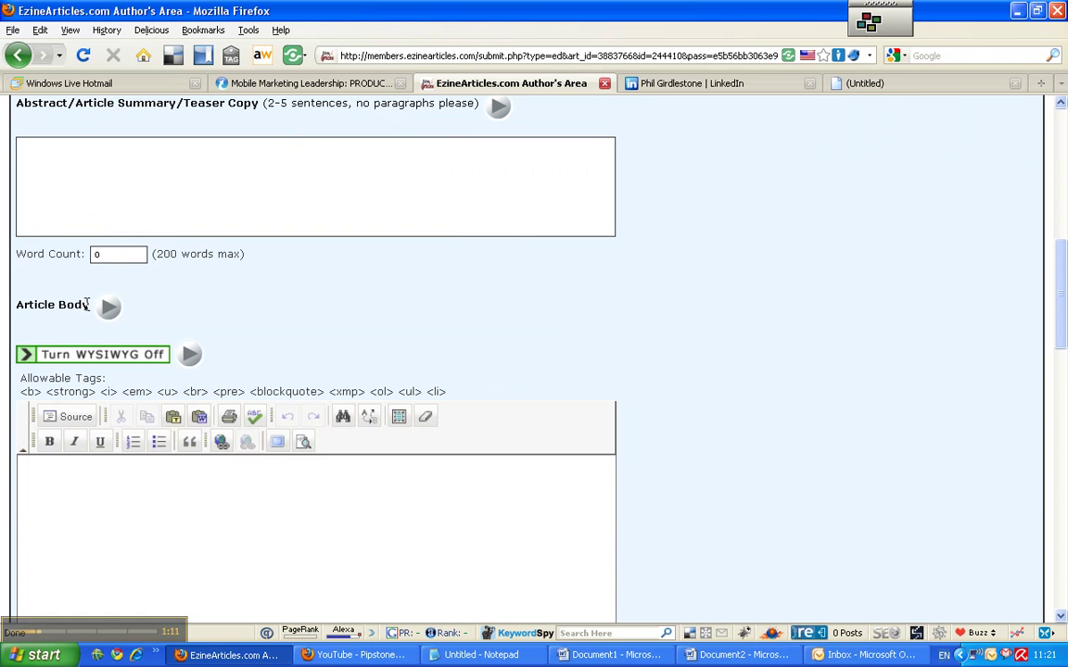
drag(89, 306, 14, 313)
Copy the selected article body paragraphs from Word's Document1
click(396, 261)
click(278, 577)
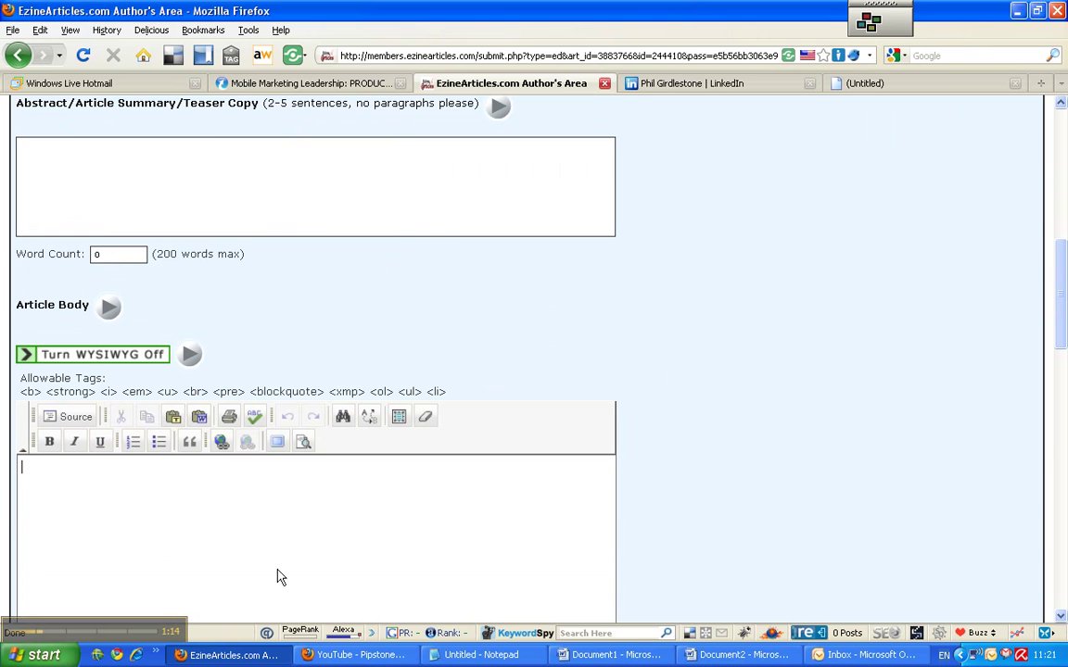
click(575, 656)
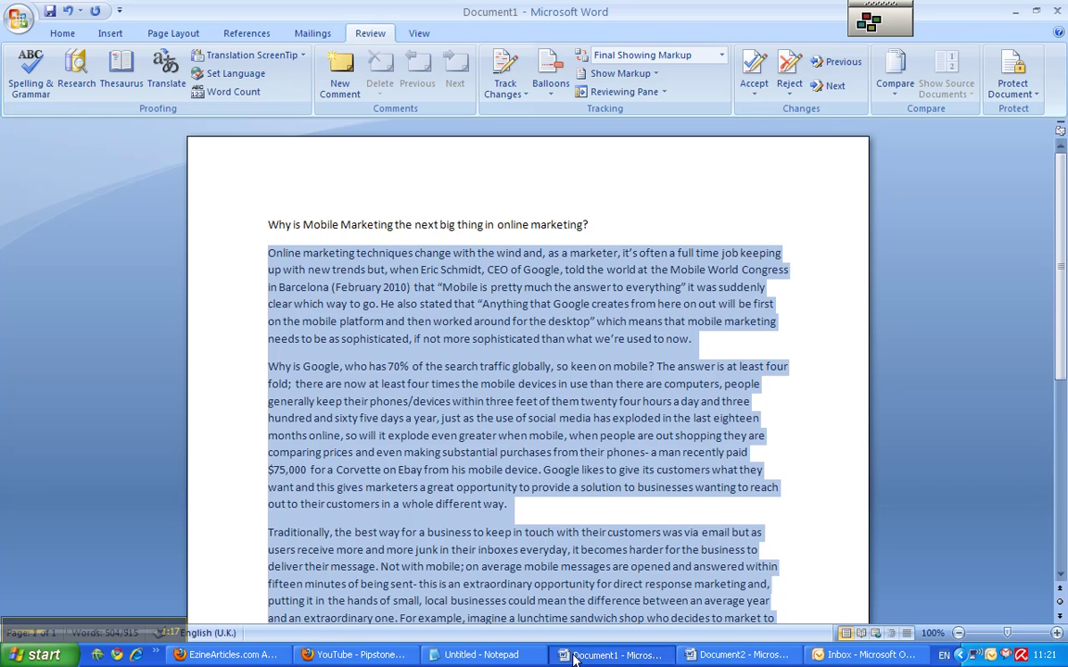
right_click(418, 347)
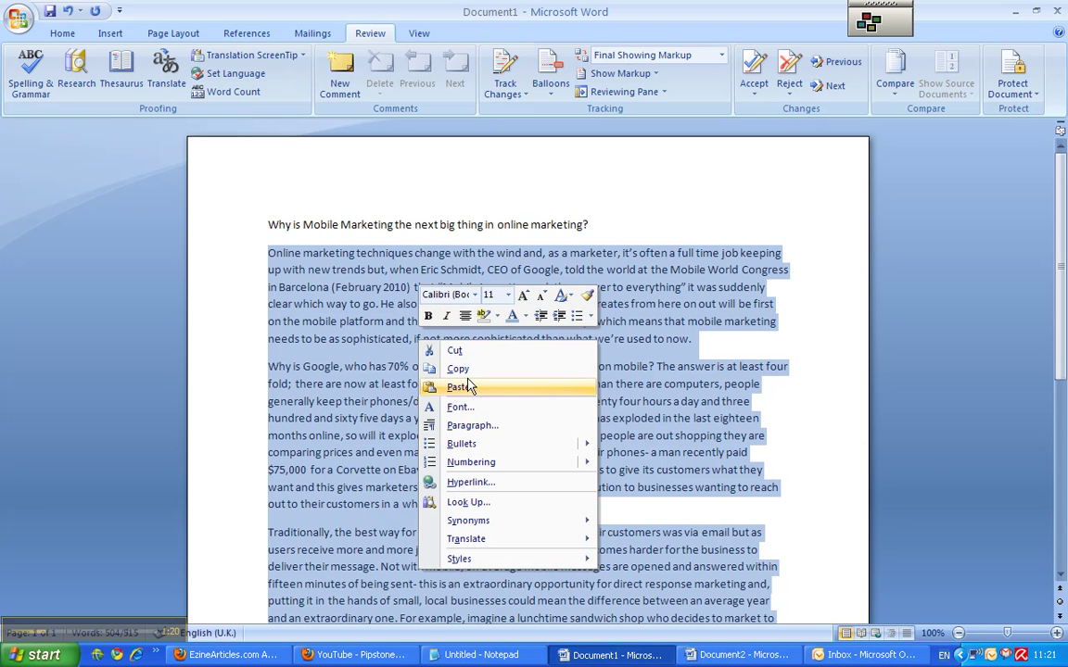
click(458, 369)
Paste the article text beginning 'Online marketing techniques change with the wind' into the Article Body via the Paste dialog
click(245, 656)
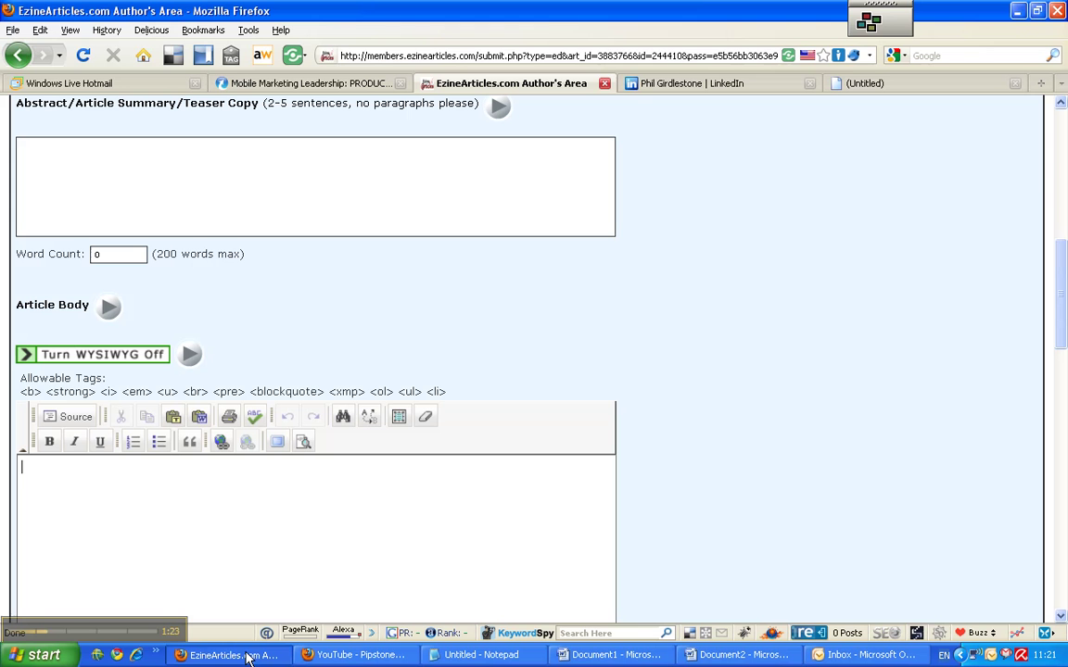
right_click(170, 522)
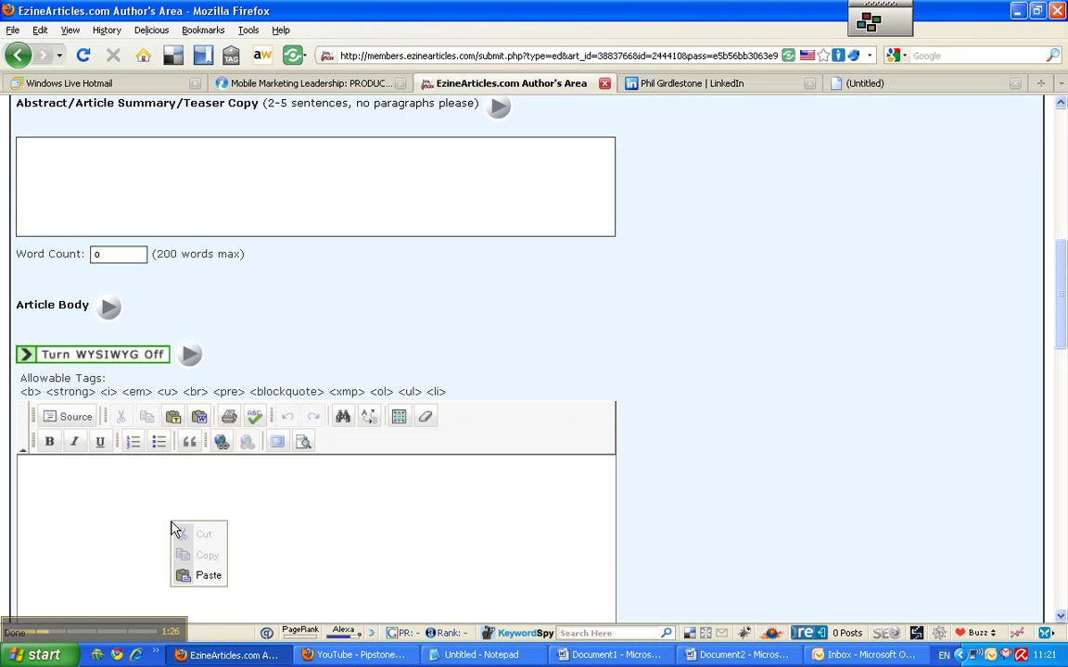
click(208, 577)
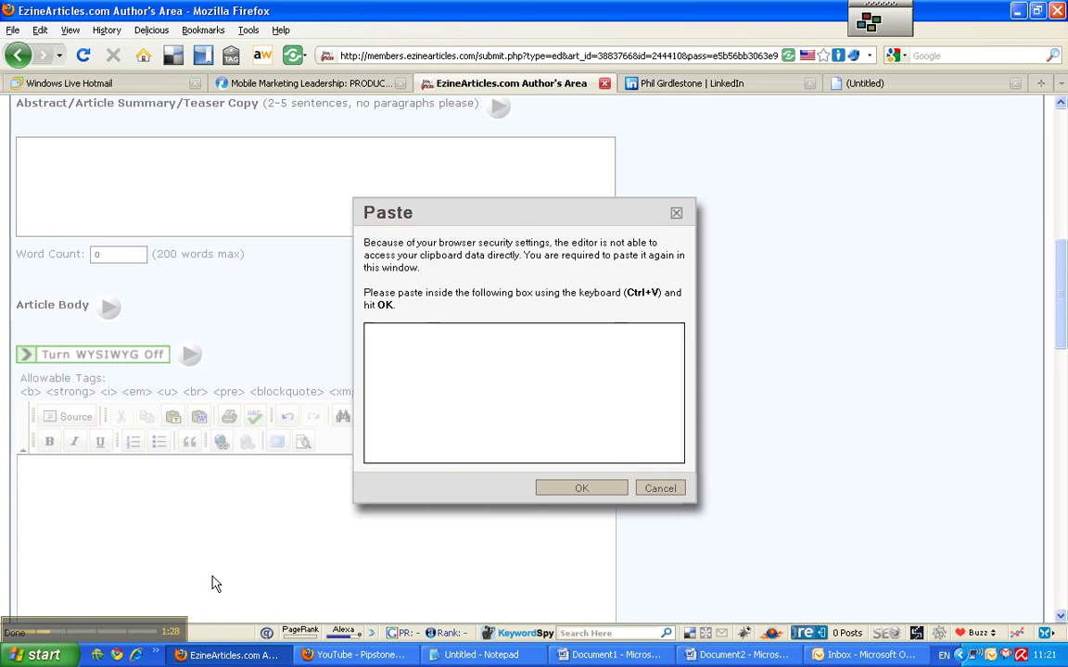
right_click(442, 377)
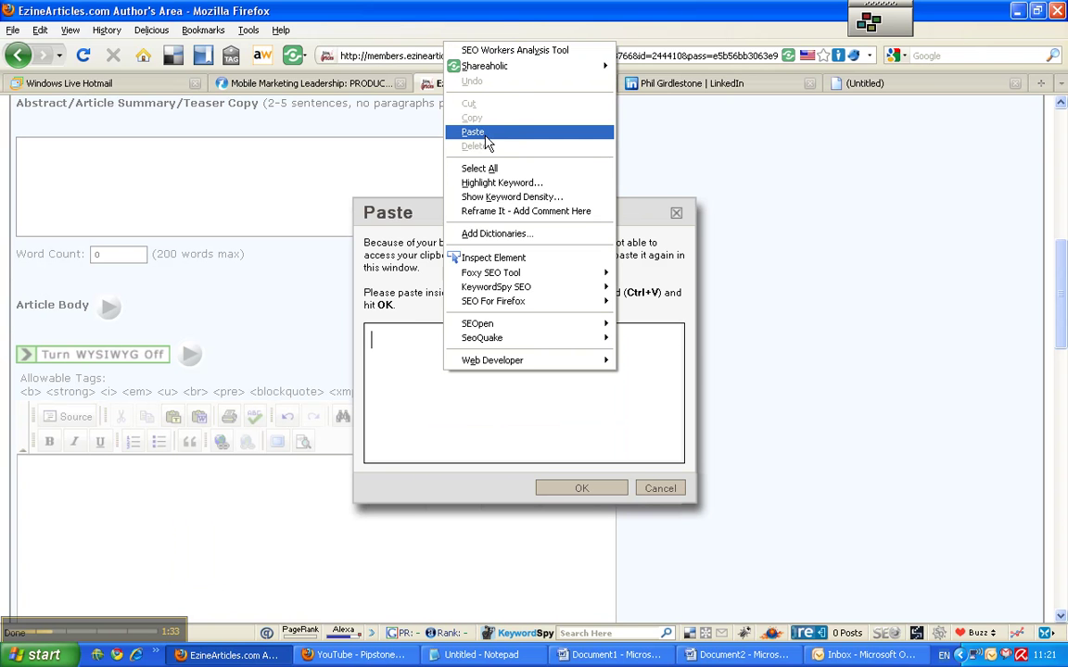
click(473, 132)
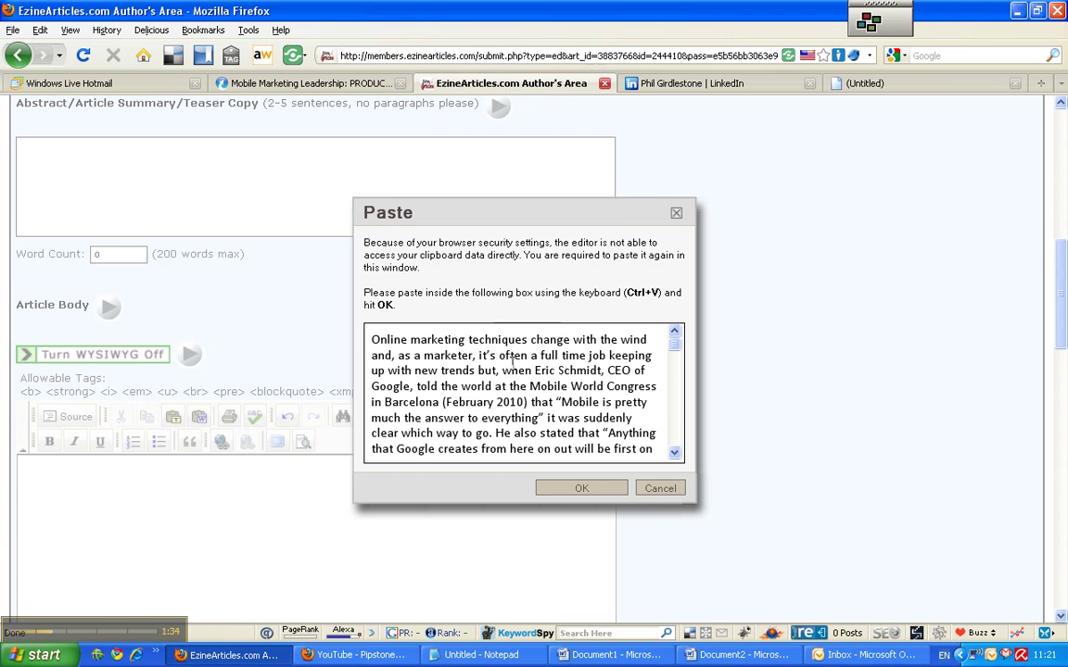
click(576, 488)
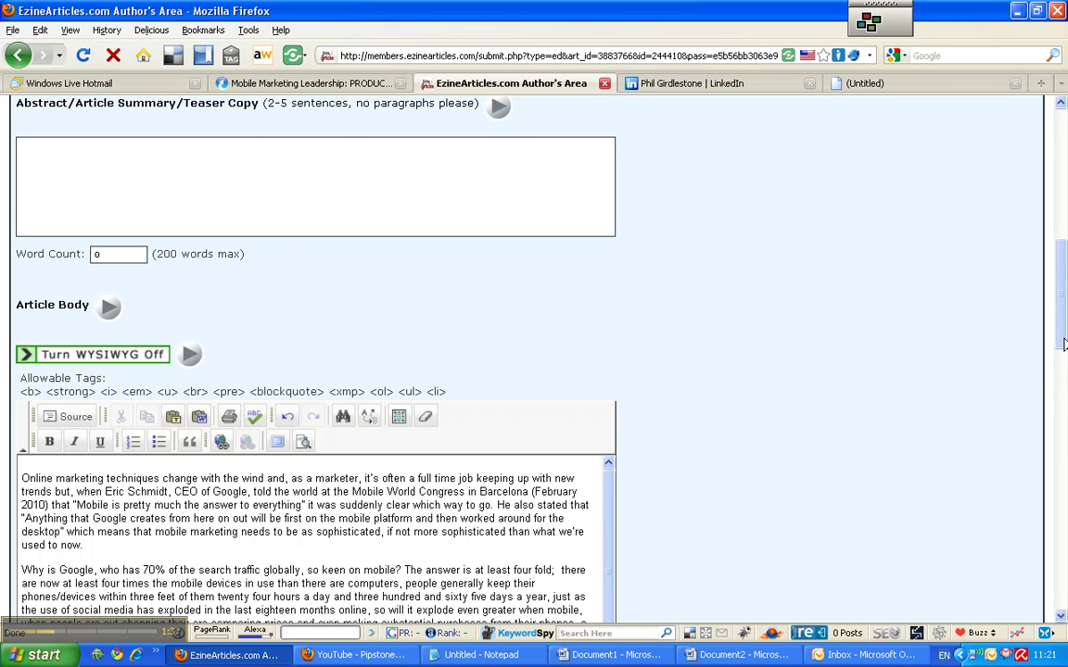
drag(1062, 335, 1062, 380)
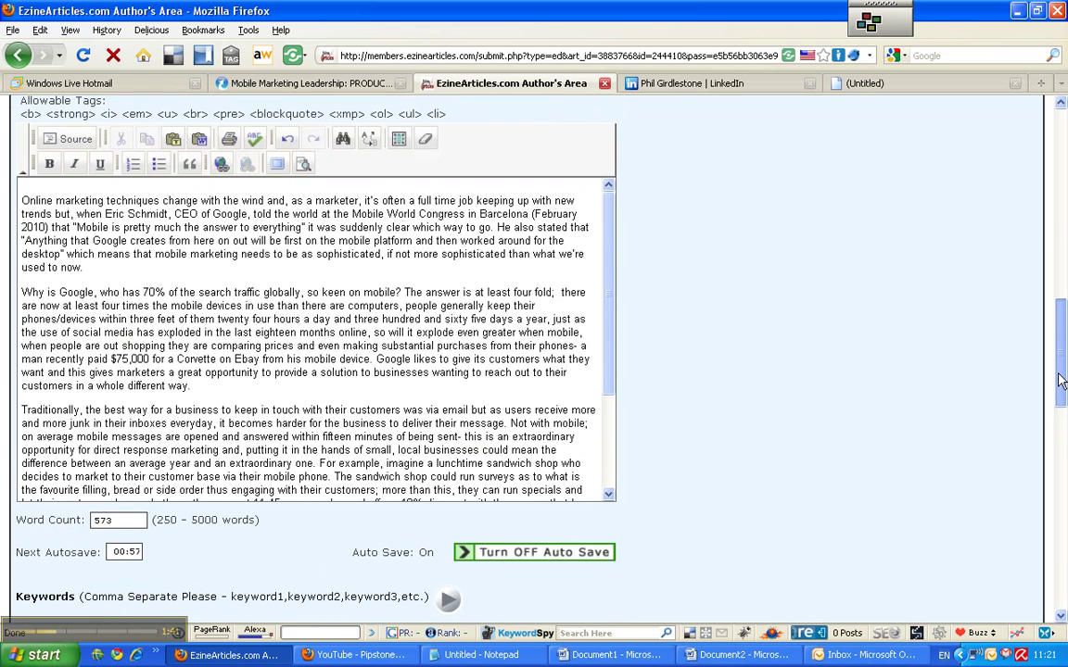
scroll(482, 446, up, 5)
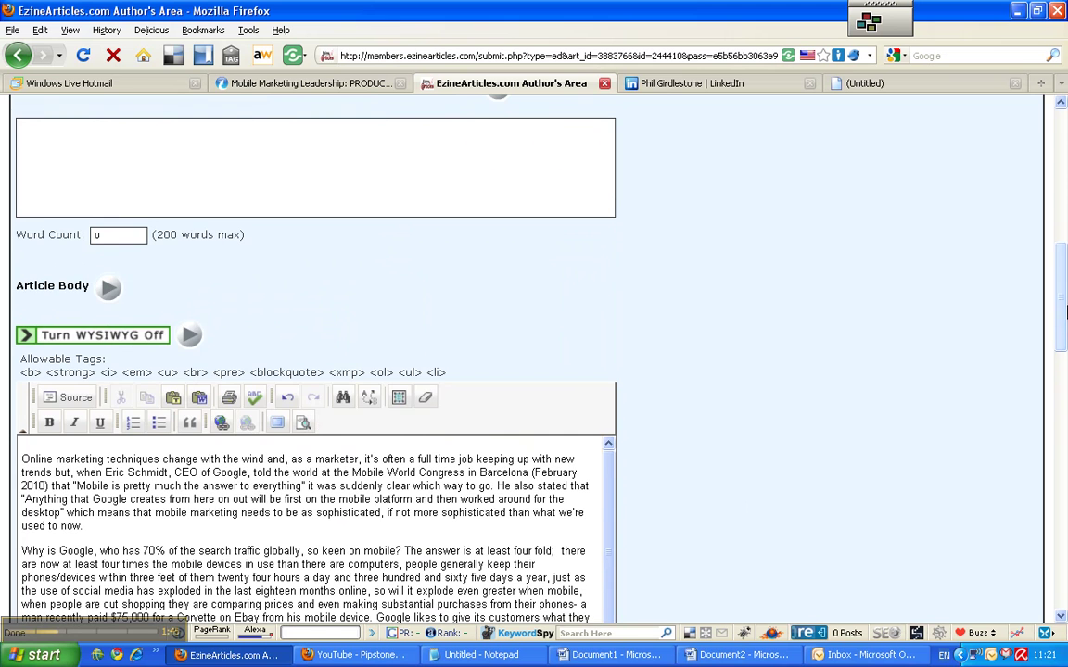
drag(1062, 312, 1062, 291)
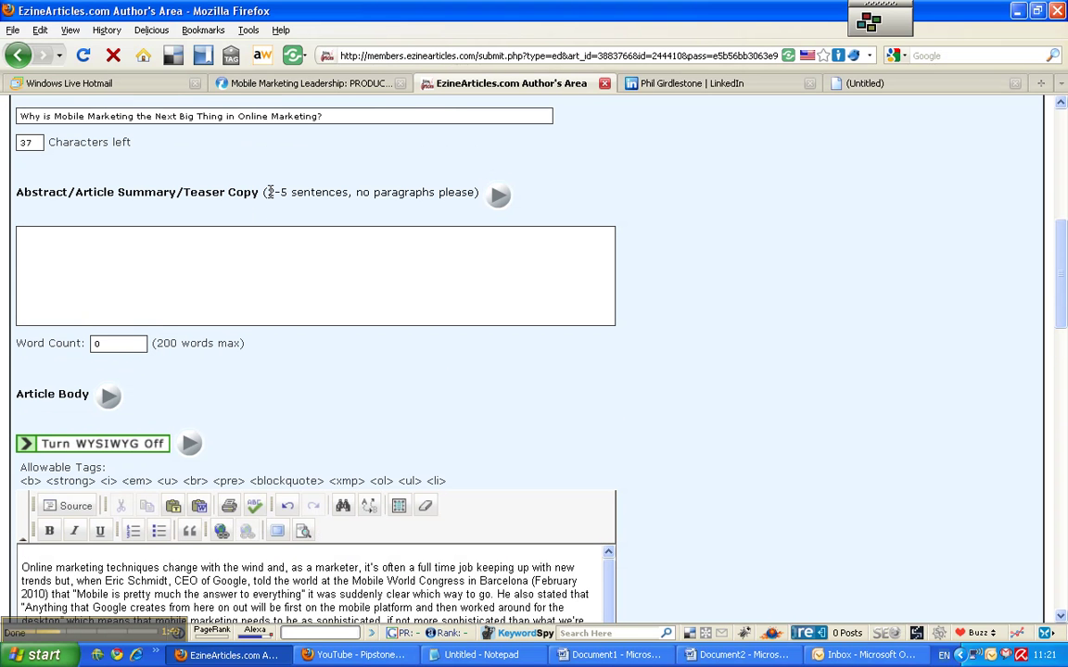
drag(267, 192, 345, 193)
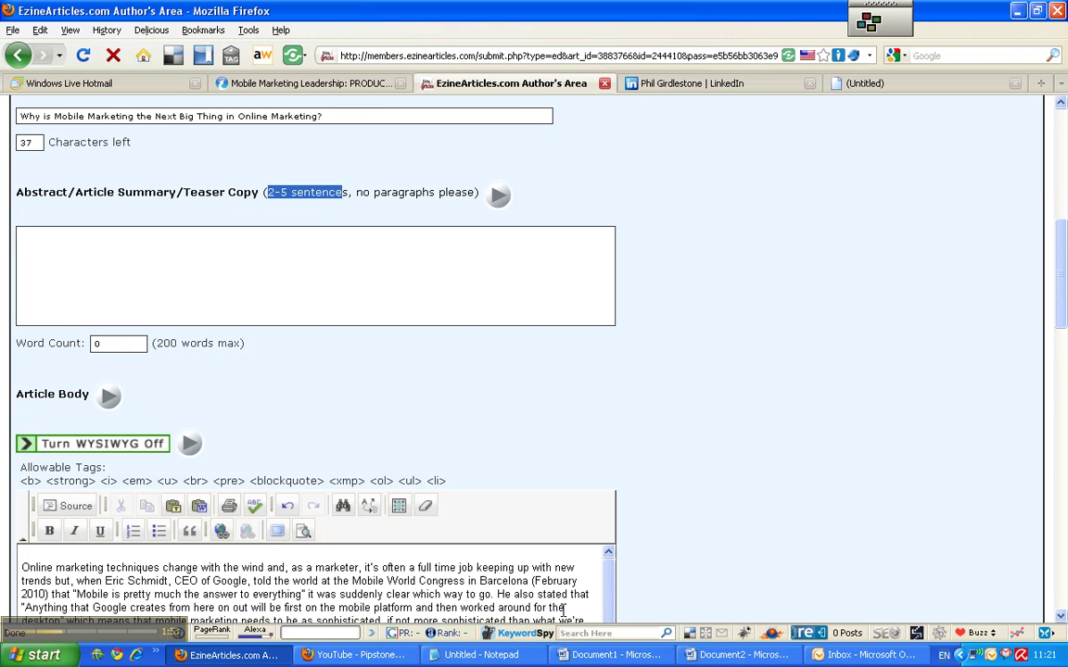
scroll(556, 436, down, 2)
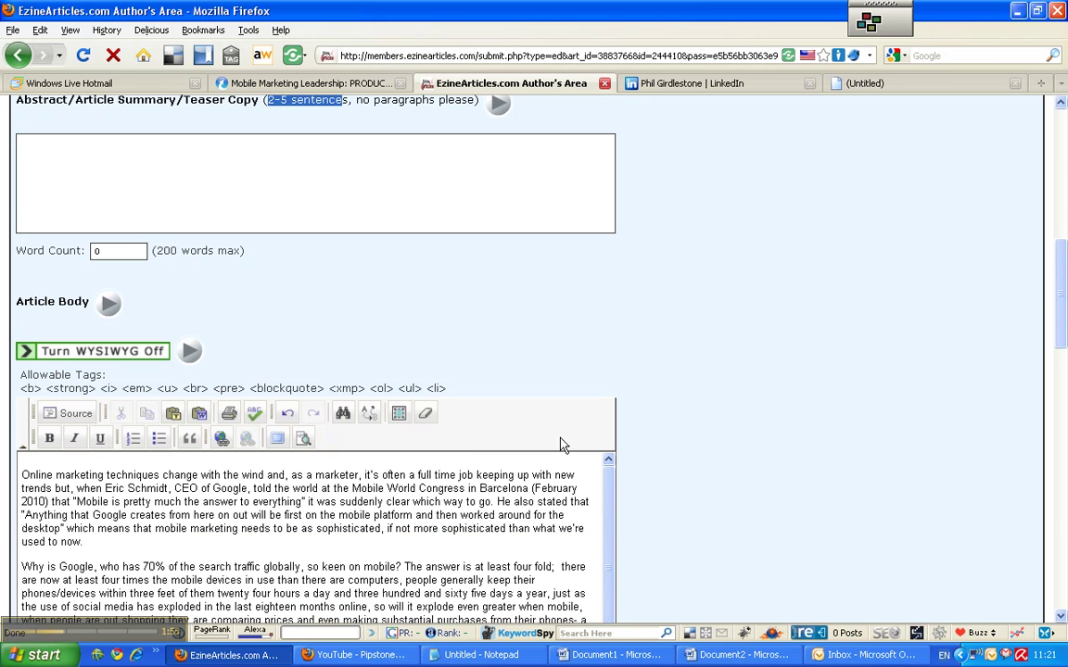
Copy the article's first paragraph and place the cursor in the abstract box
triple_click(112, 552)
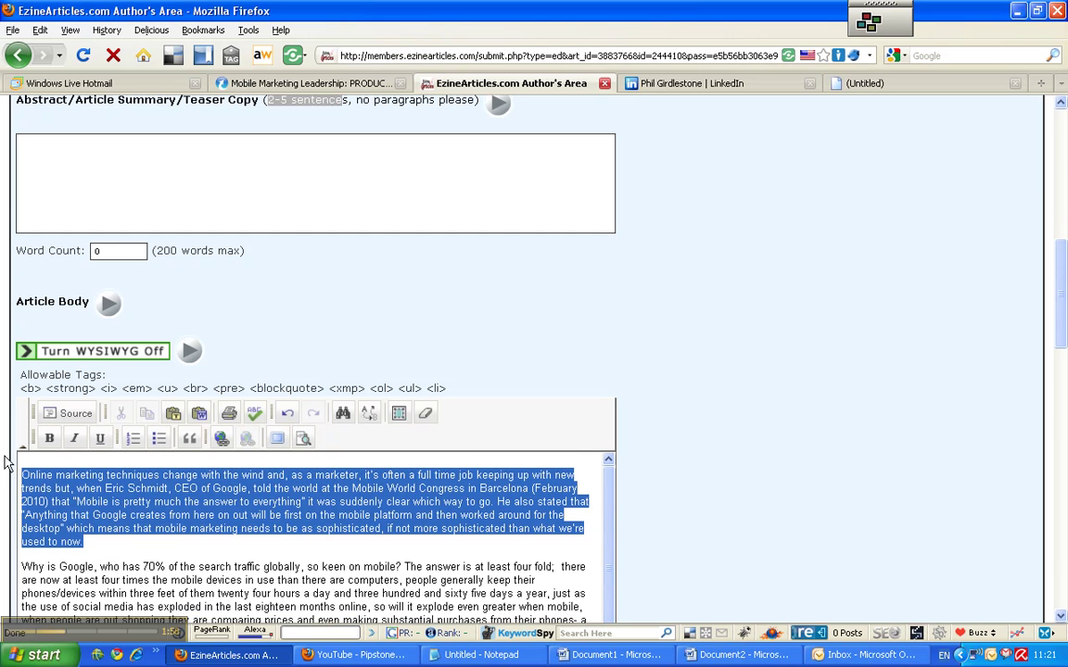
right_click(87, 503)
click(112, 536)
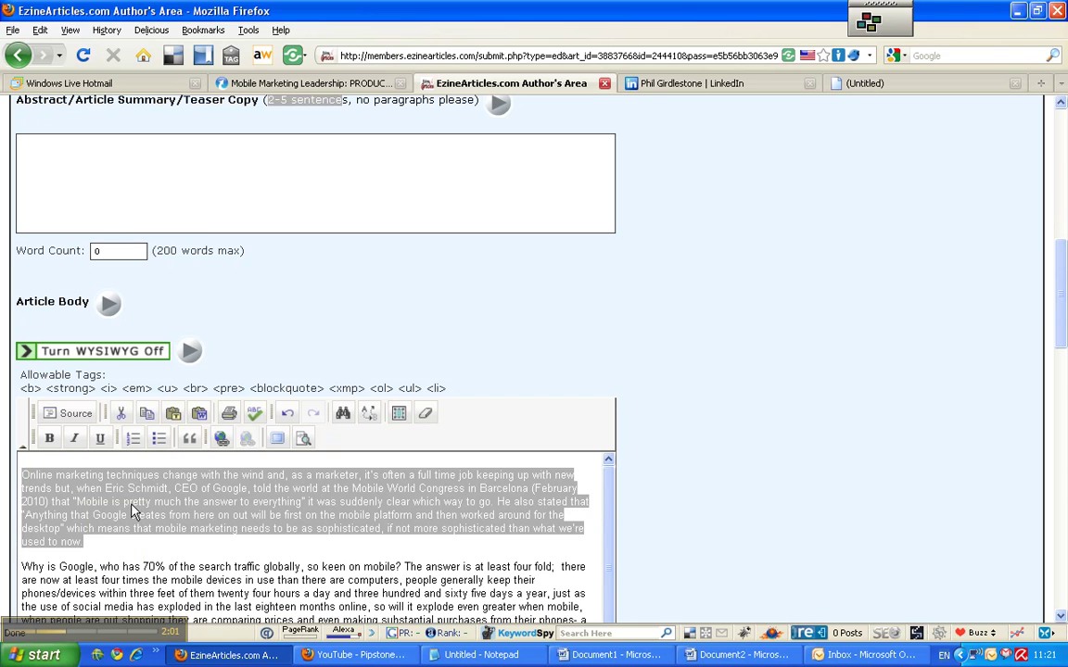
click(201, 219)
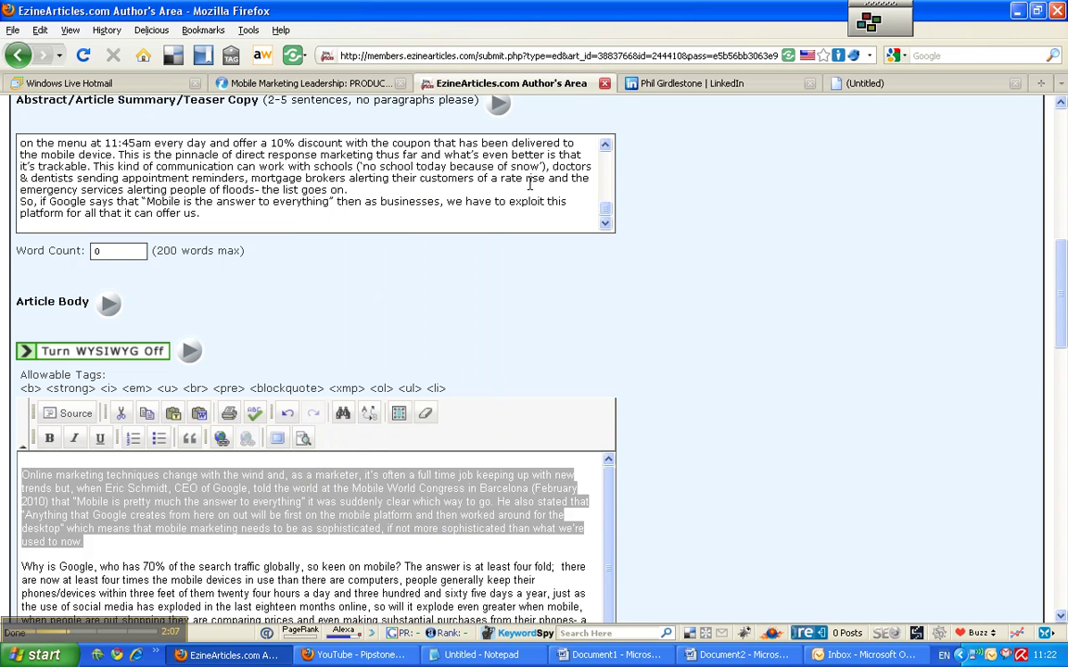
Delete the abstract's last paragraph and the sentences after 'it's trackable.'
triple_click(351, 215)
key(Delete)
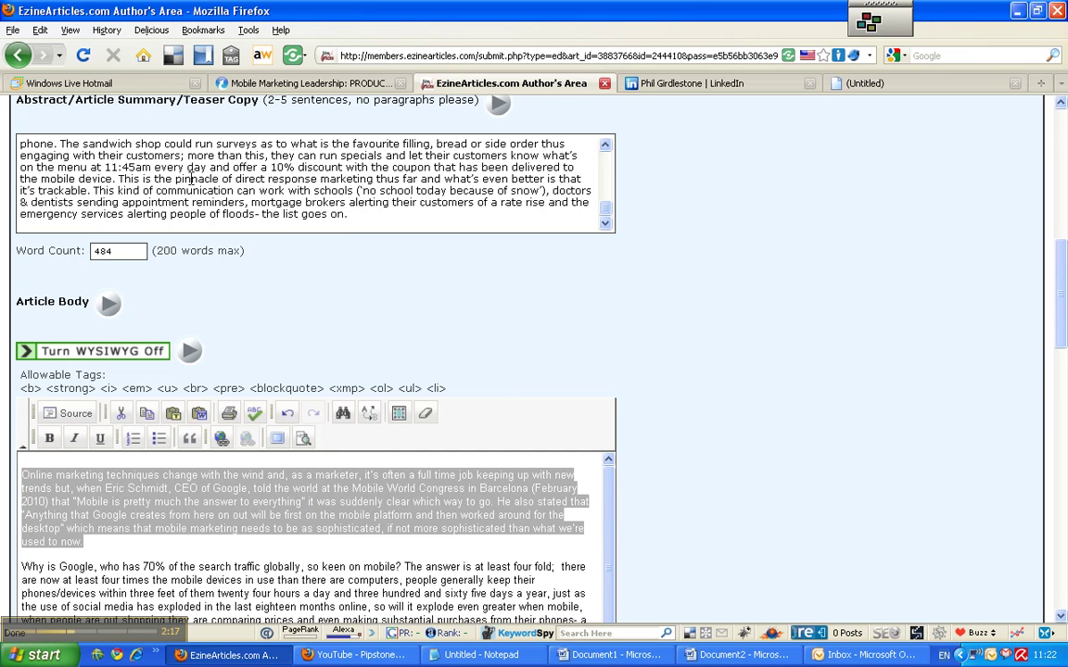
drag(93, 191, 381, 278)
key(Delete)
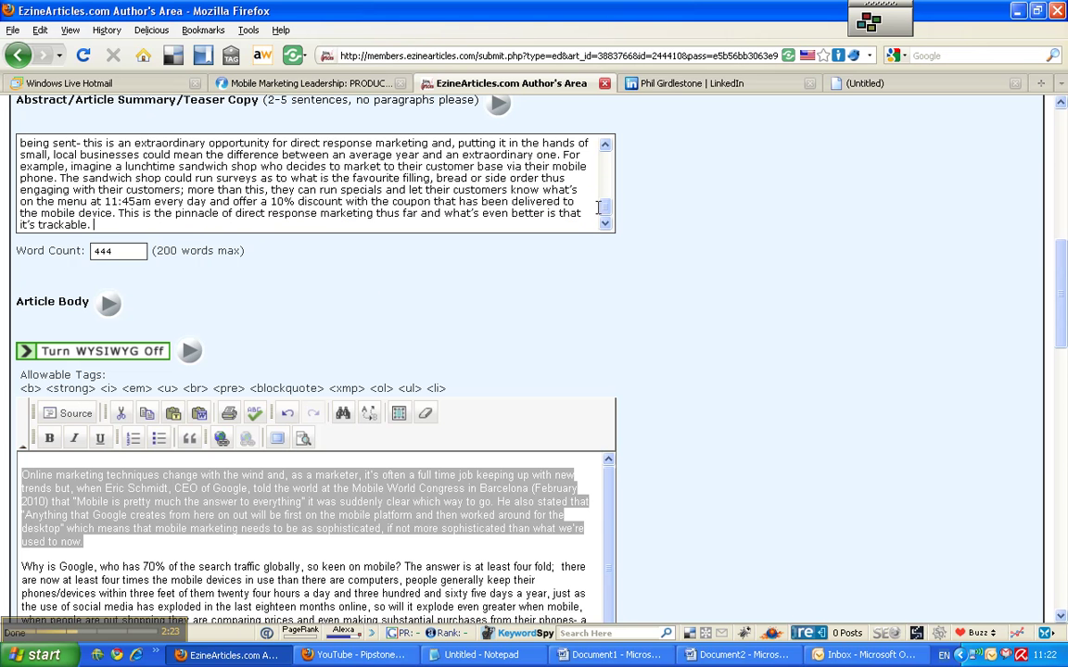
scroll(543, 154, up, 10)
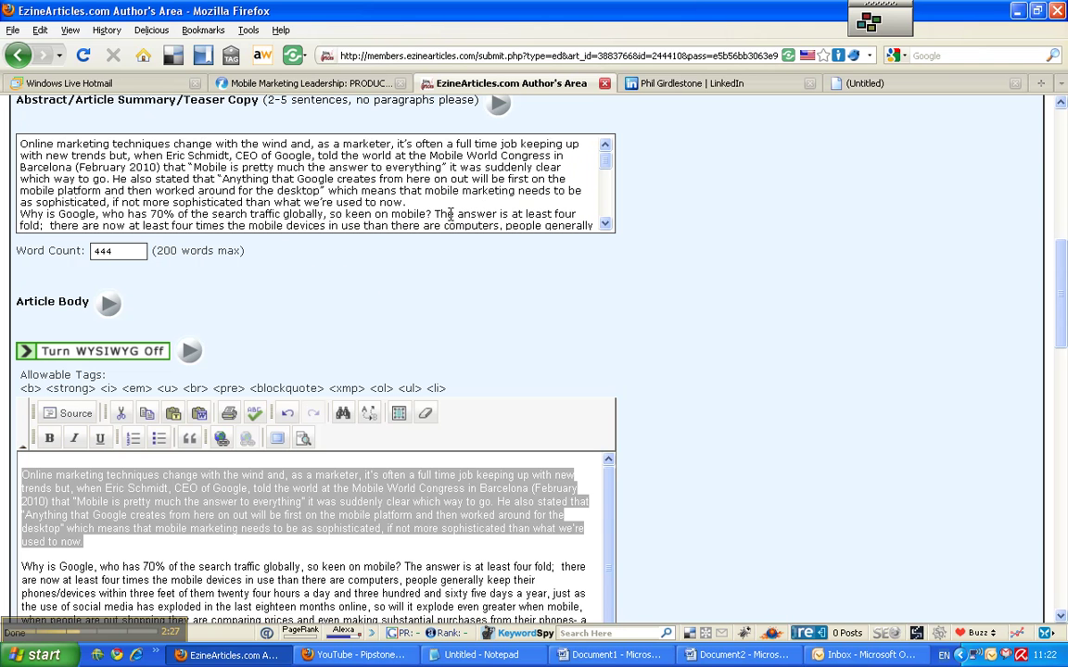
Delete all abstract text after 'now.', leaving a 106-word first paragraph
click(420, 200)
key(ctrl+shift+End)
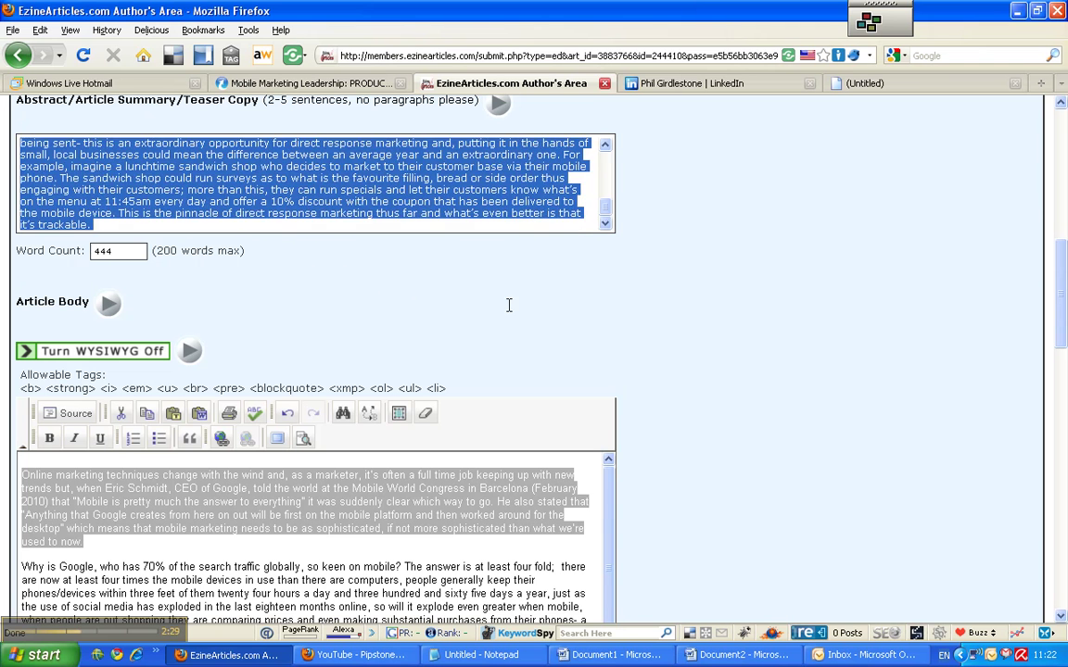
key(Delete)
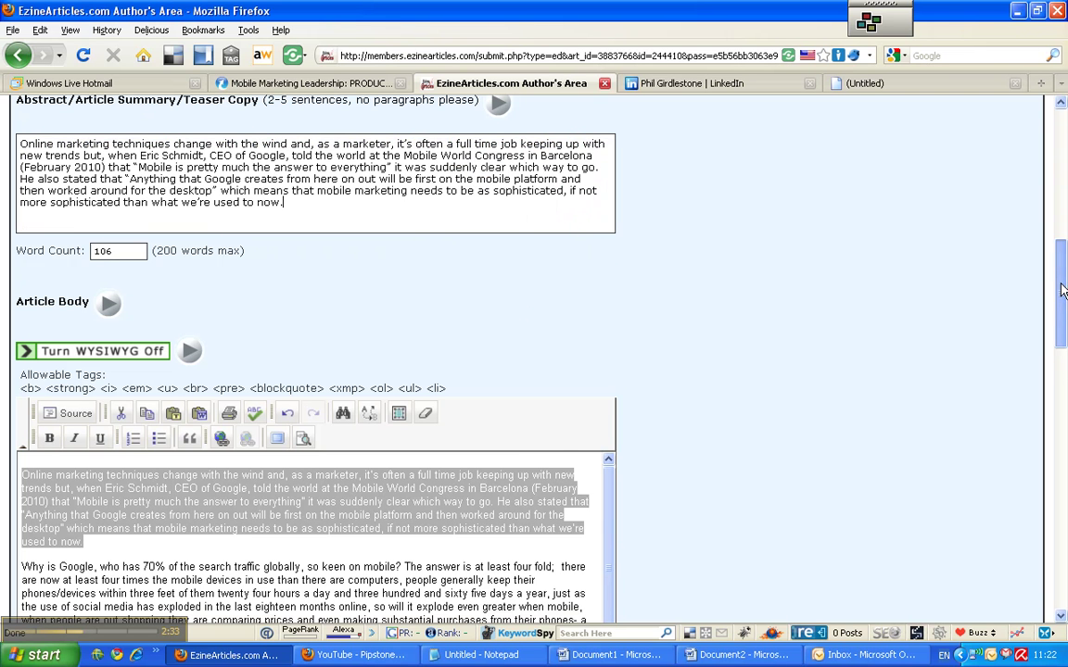
drag(1063, 280, 1063, 366)
click(889, 310)
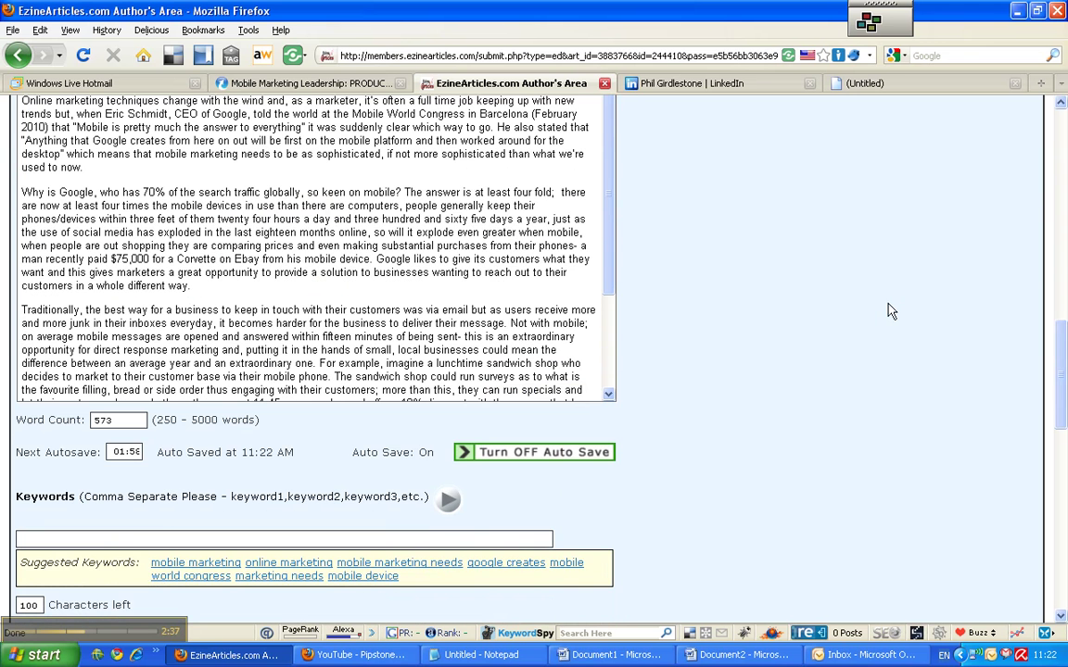
drag(1063, 388, 1064, 448)
Choose the Pipstone resource box and review its Pipstone Online Solutions and Mobile Marketing links
scroll(959, 408, down, 1)
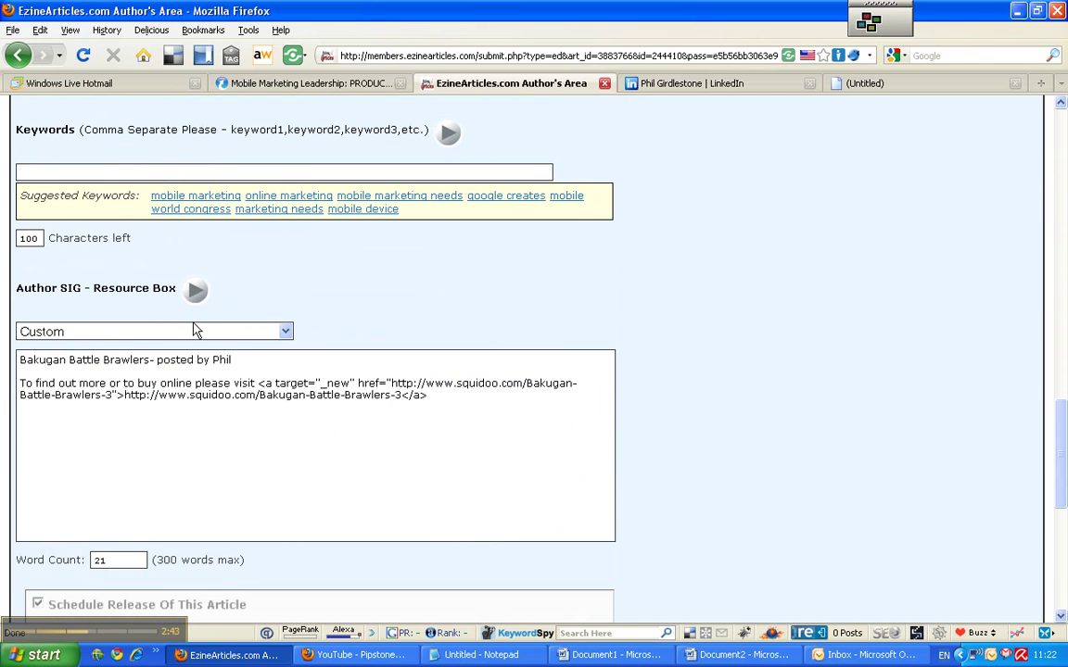
click(287, 333)
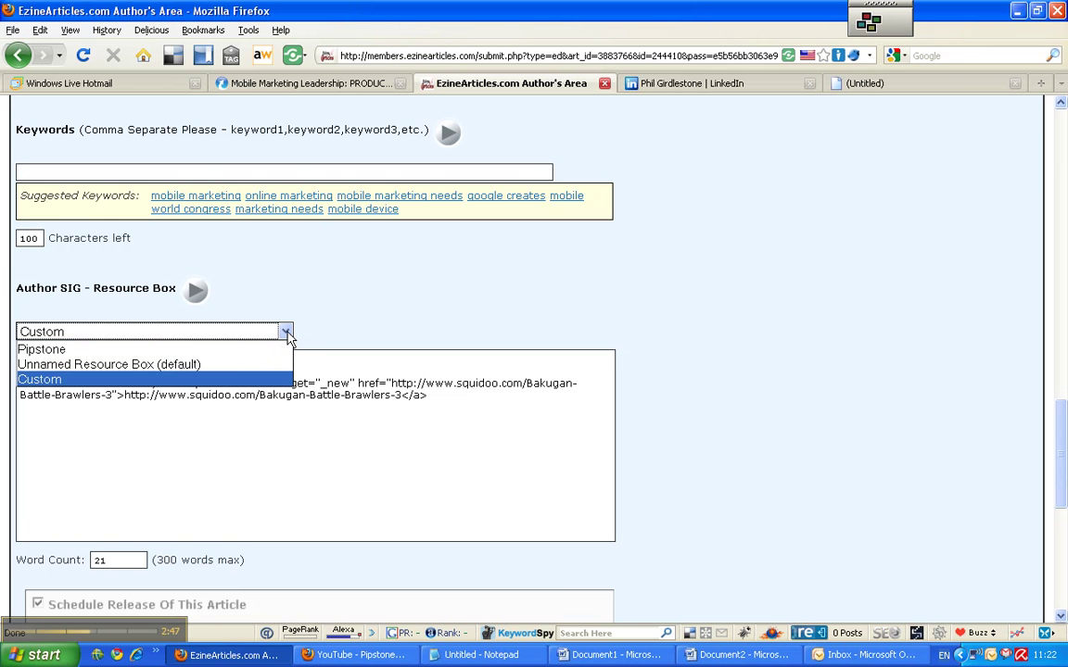
click(276, 350)
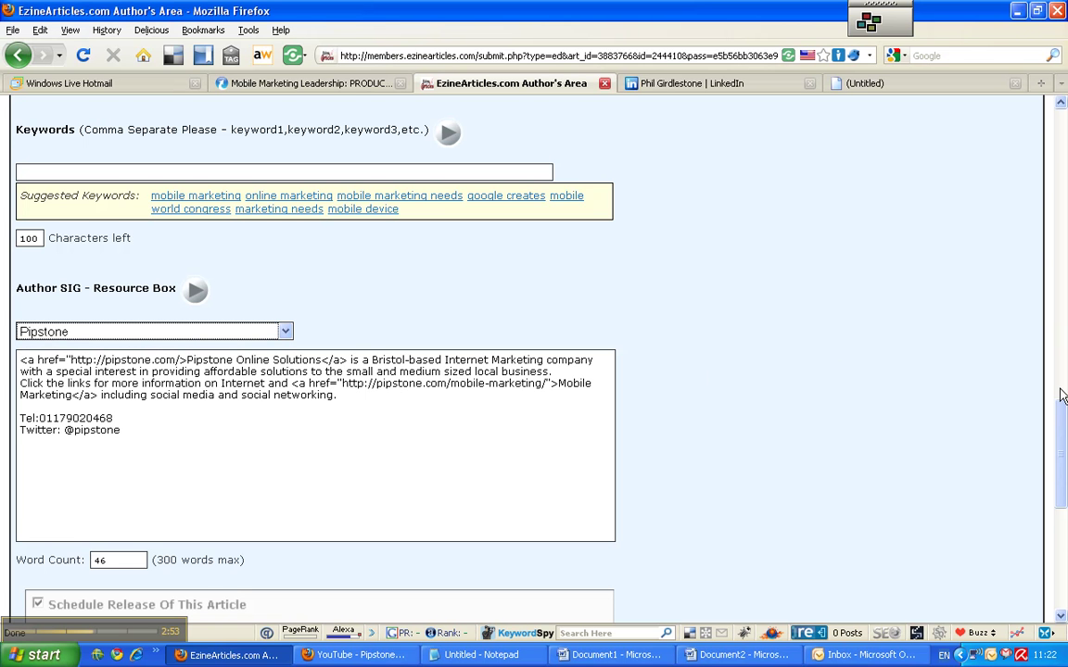
scroll(1062, 426, down, 3)
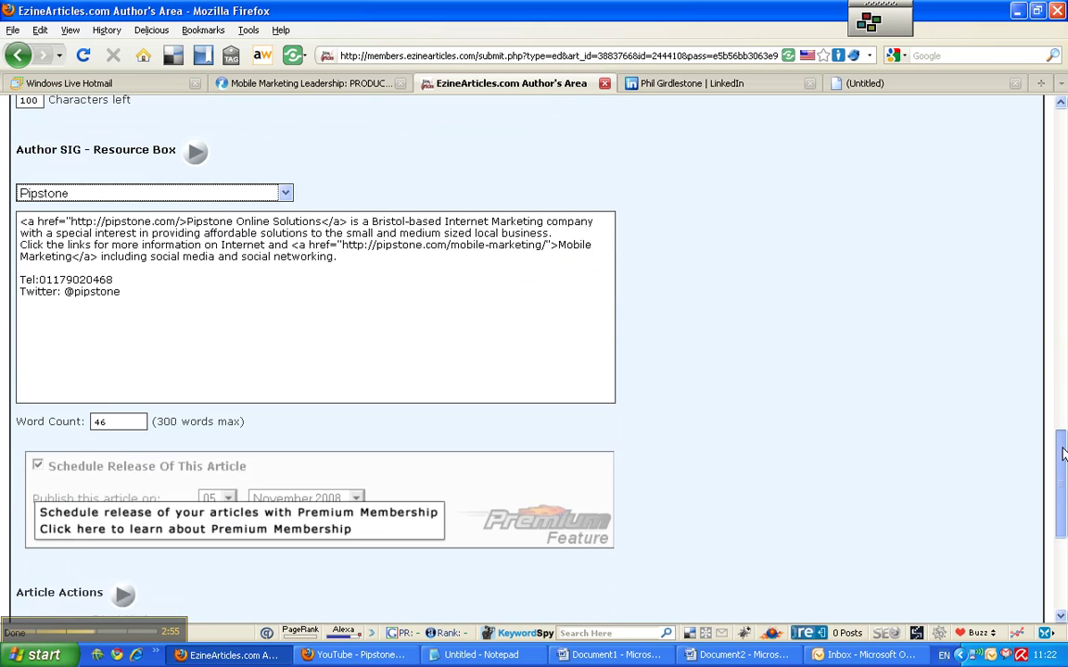
scroll(1062, 452, down, 1)
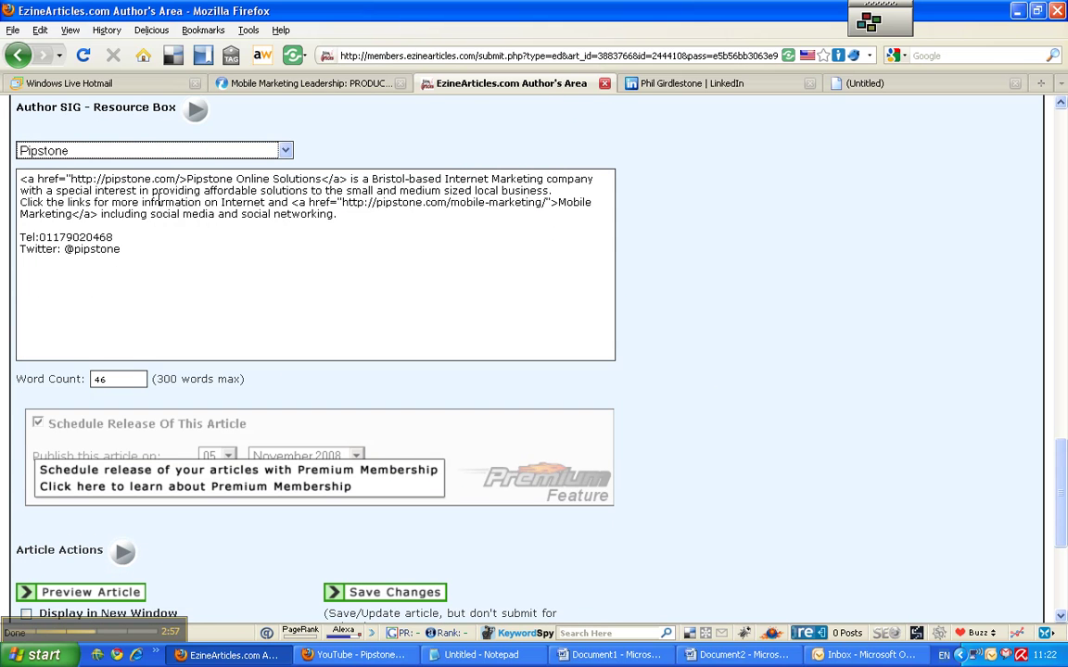
drag(186, 178, 322, 178)
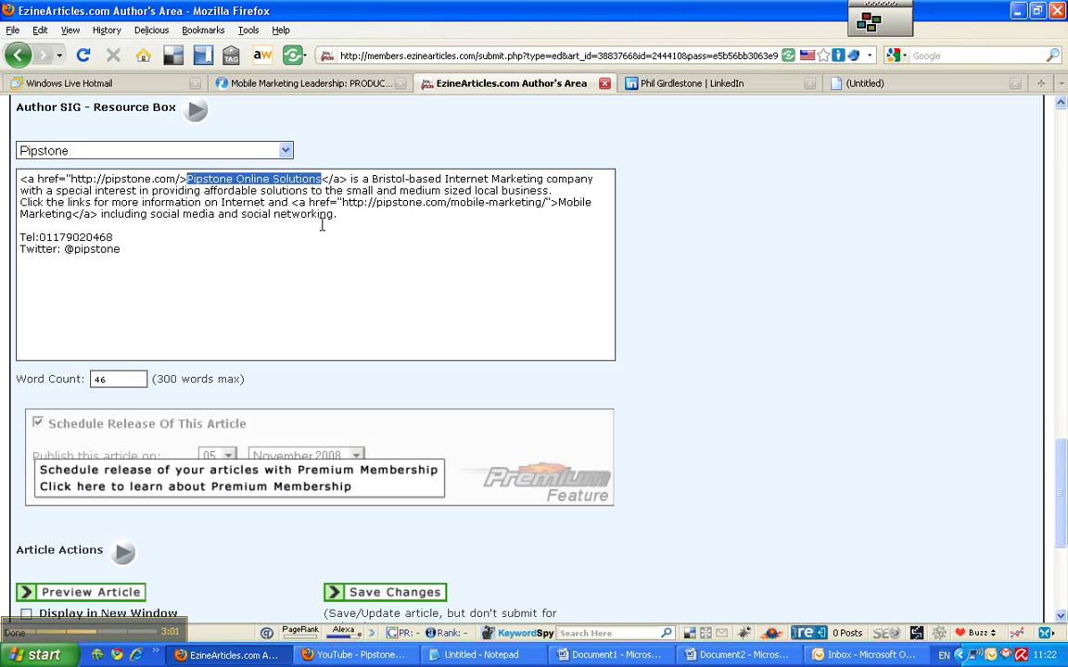
drag(559, 203, 71, 215)
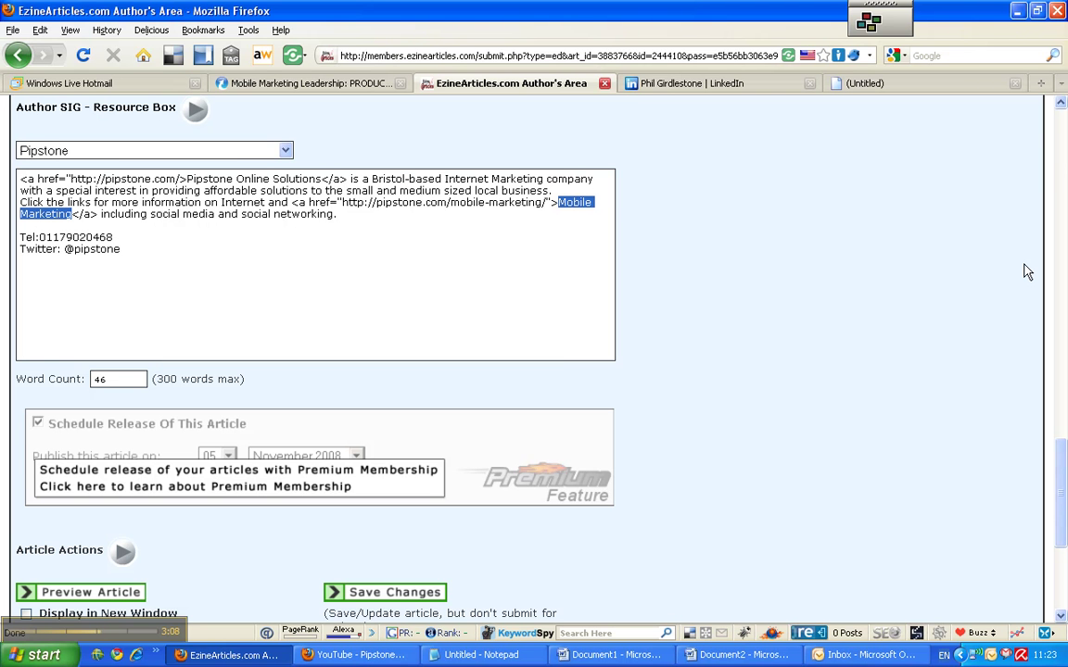
scroll(1026, 272, down, 3)
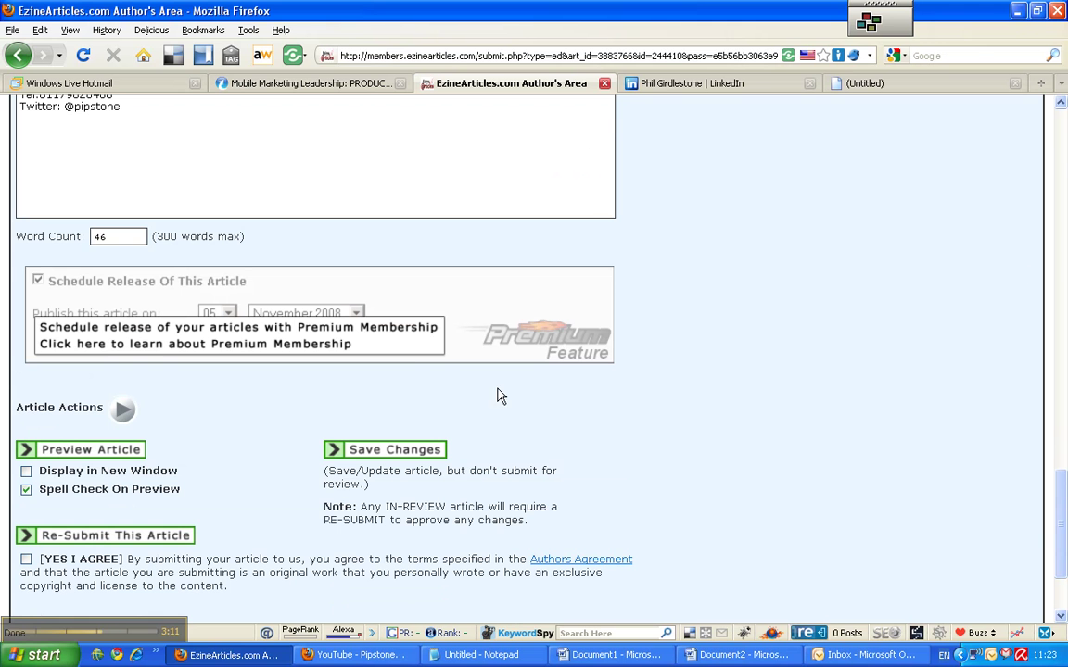
Preview the article and mark the spell-check-flagged contraction 'it's'
click(93, 454)
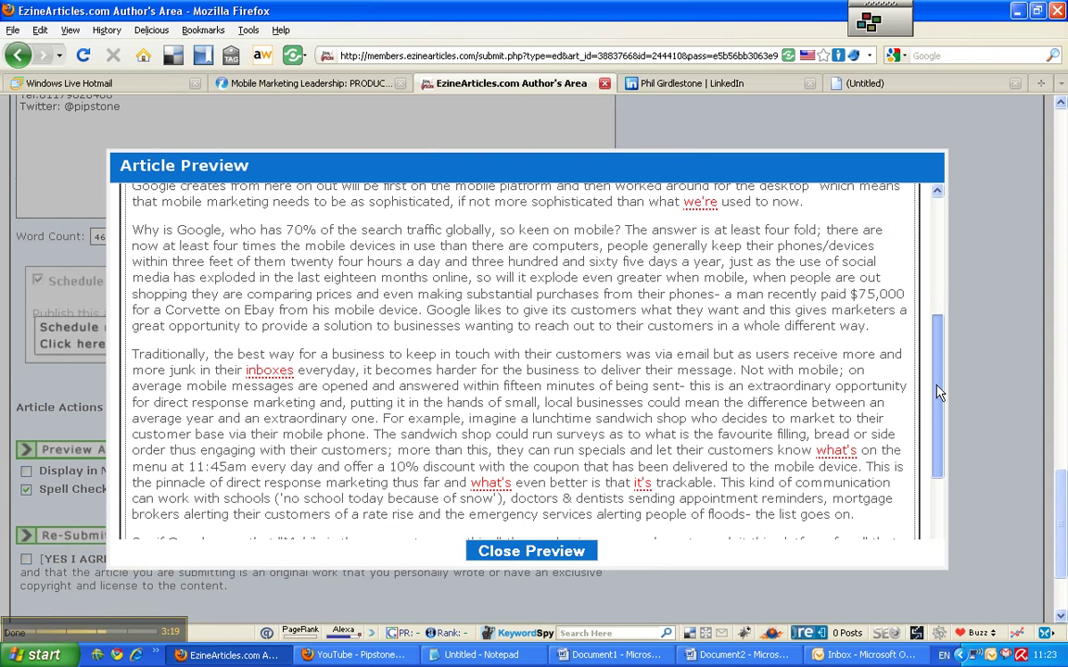
scroll(938, 393, down, 2)
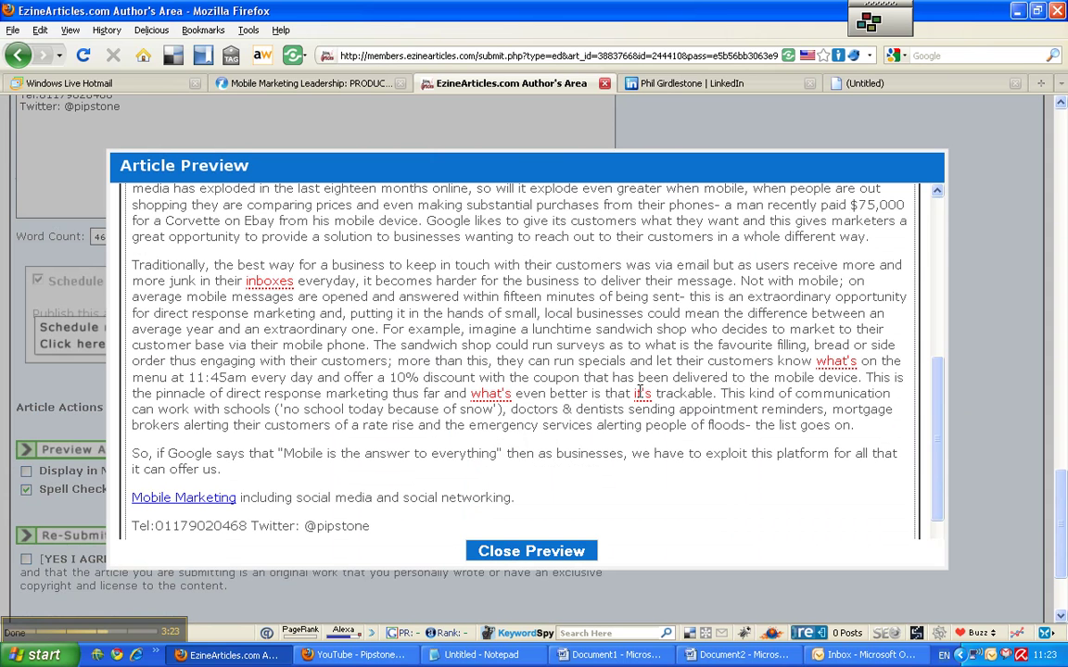
drag(636, 393, 646, 393)
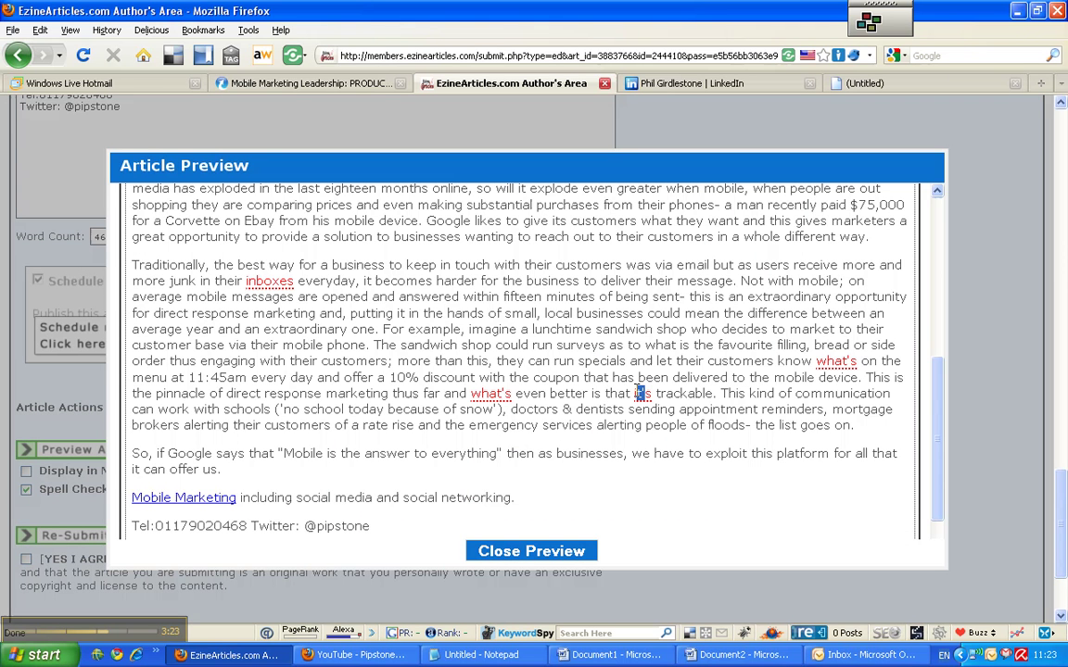
click(525, 552)
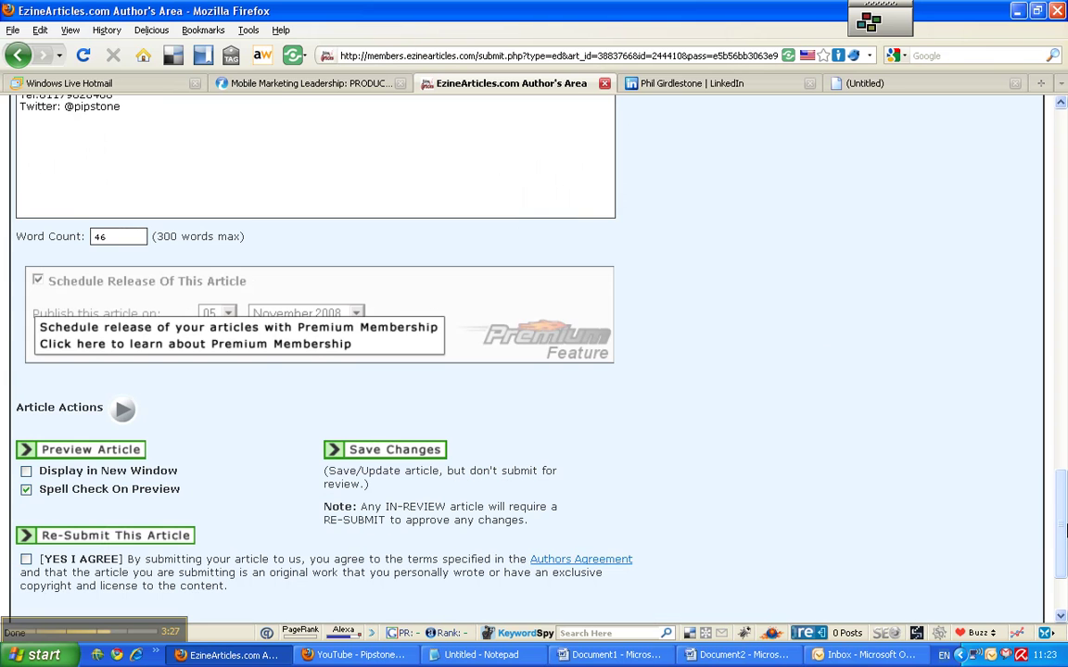
Read through the corrected 512-word article preview and close it
drag(1064, 528, 1062, 380)
scroll(488, 524, down, 1)
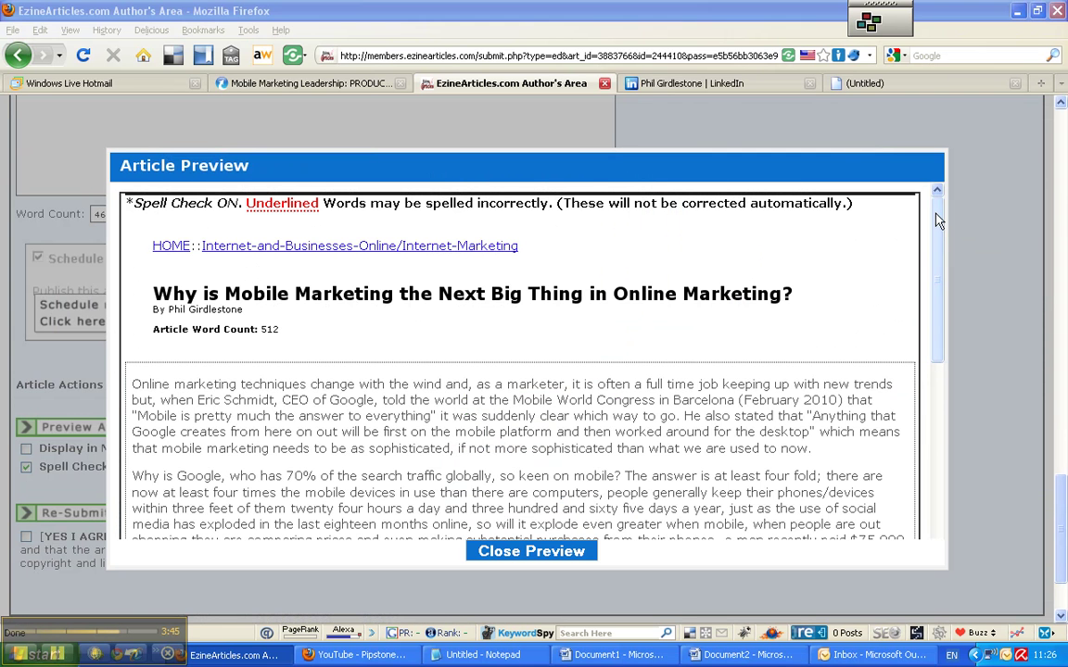
drag(936, 216, 939, 405)
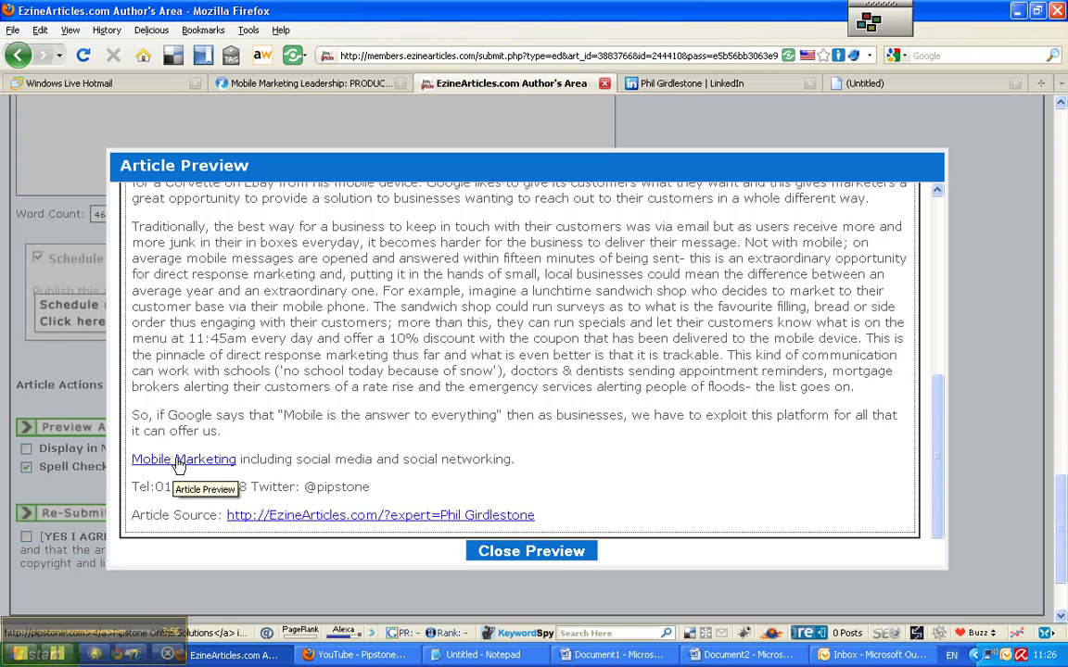
click(550, 552)
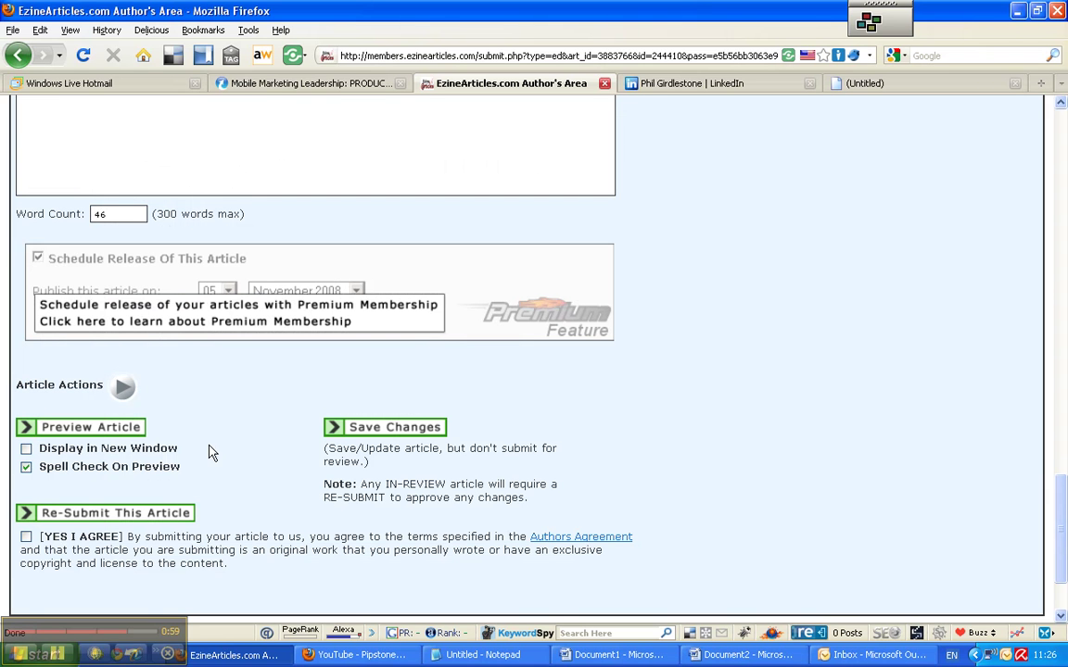
Agree to the terms and try resubmitting, dismiss the missing-keywords error, and save changes
click(26, 538)
click(156, 514)
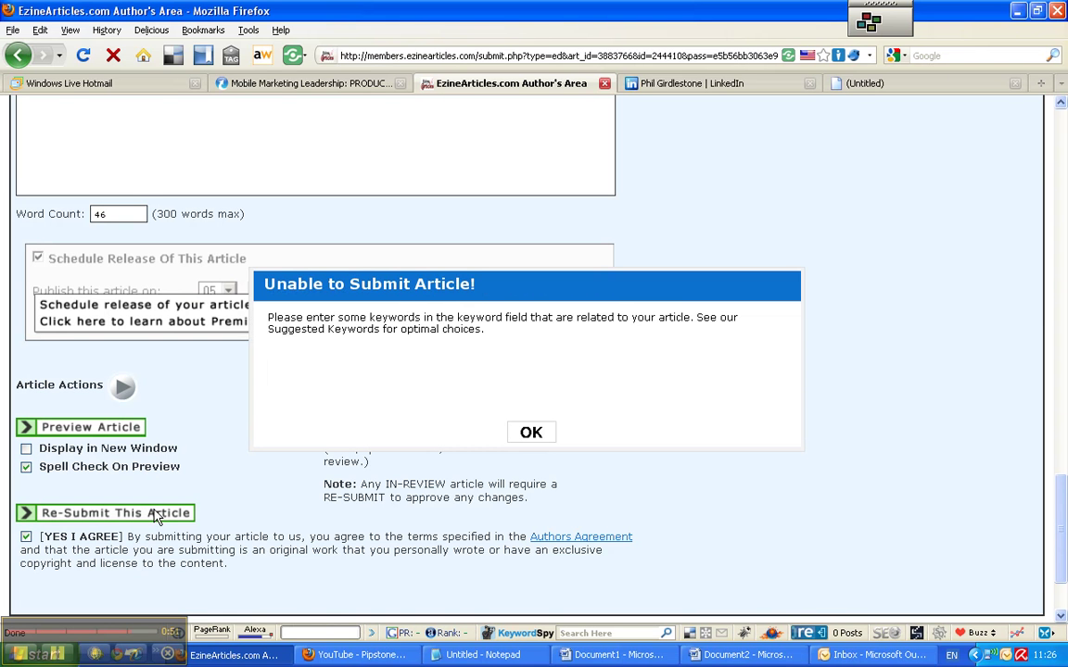
click(532, 434)
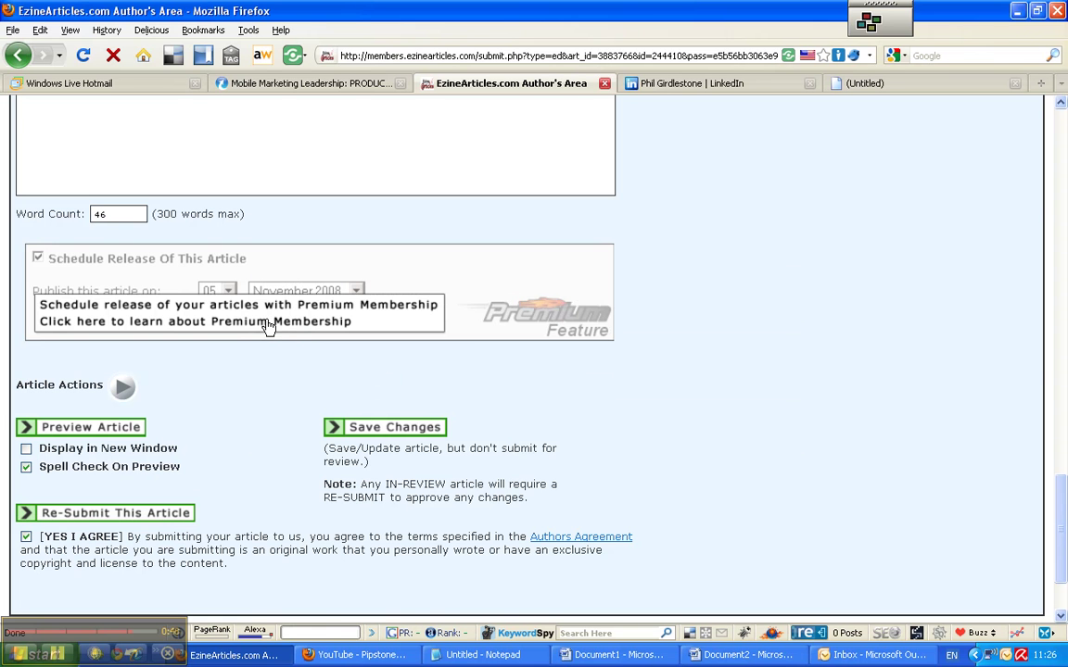
click(445, 281)
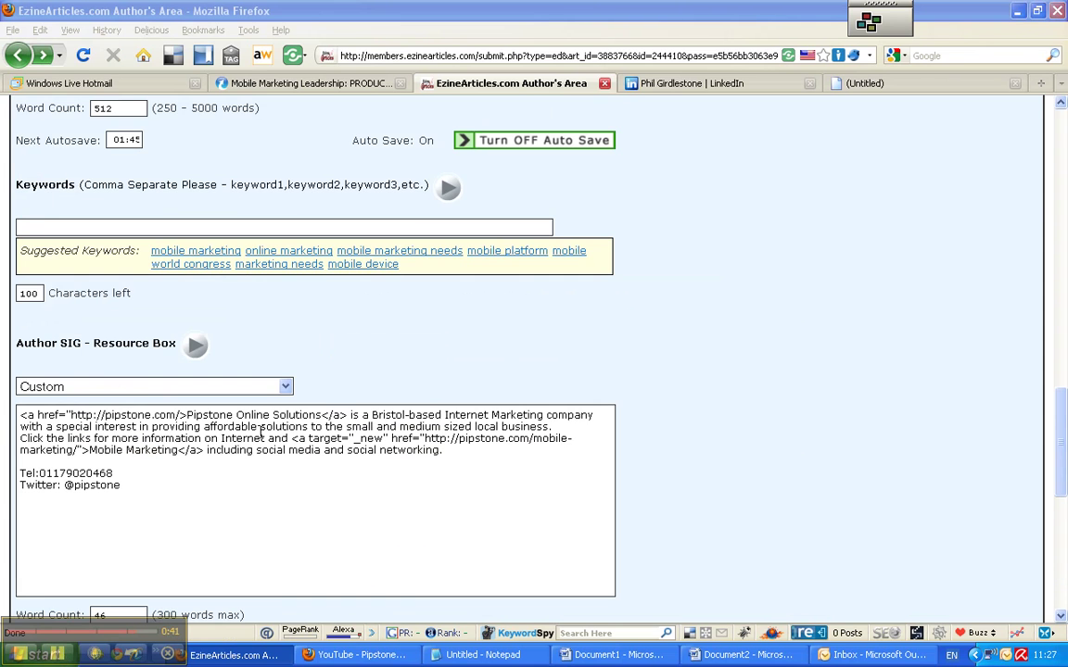
Add keywords mobile marketing, online marketing, mobile platform, mobile world congress and mobile device
click(190, 250)
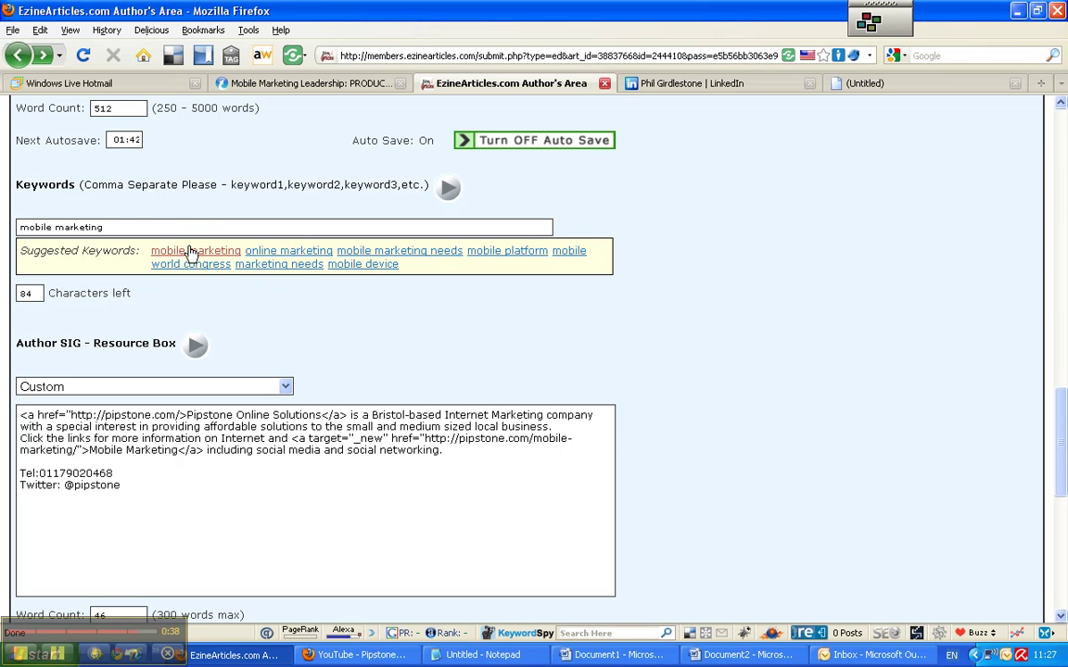
click(297, 252)
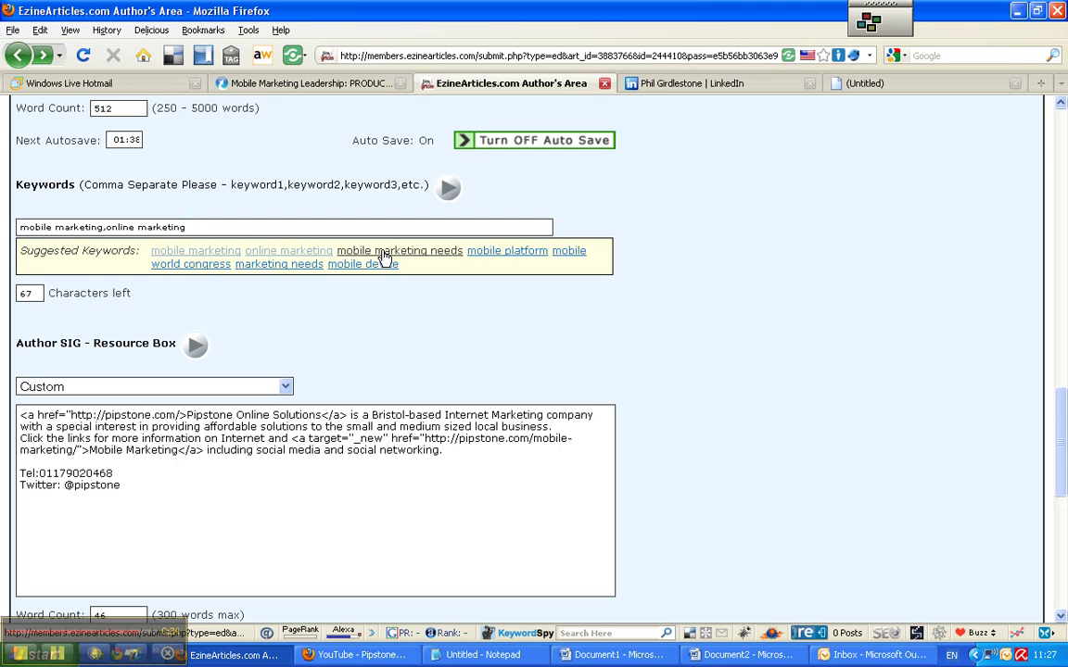
click(495, 253)
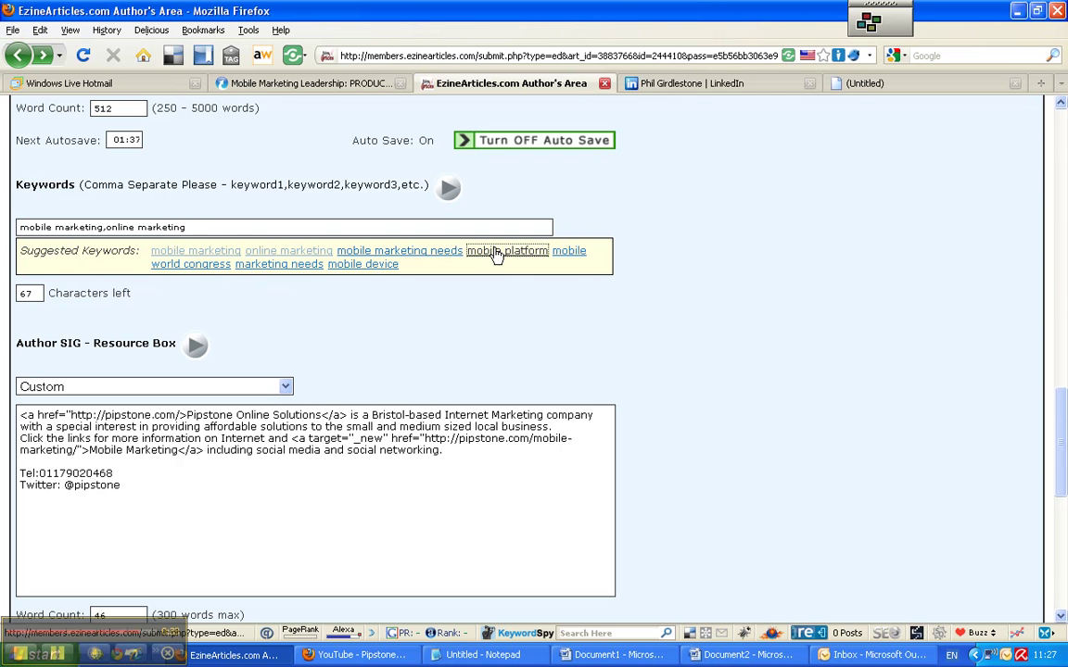
click(569, 252)
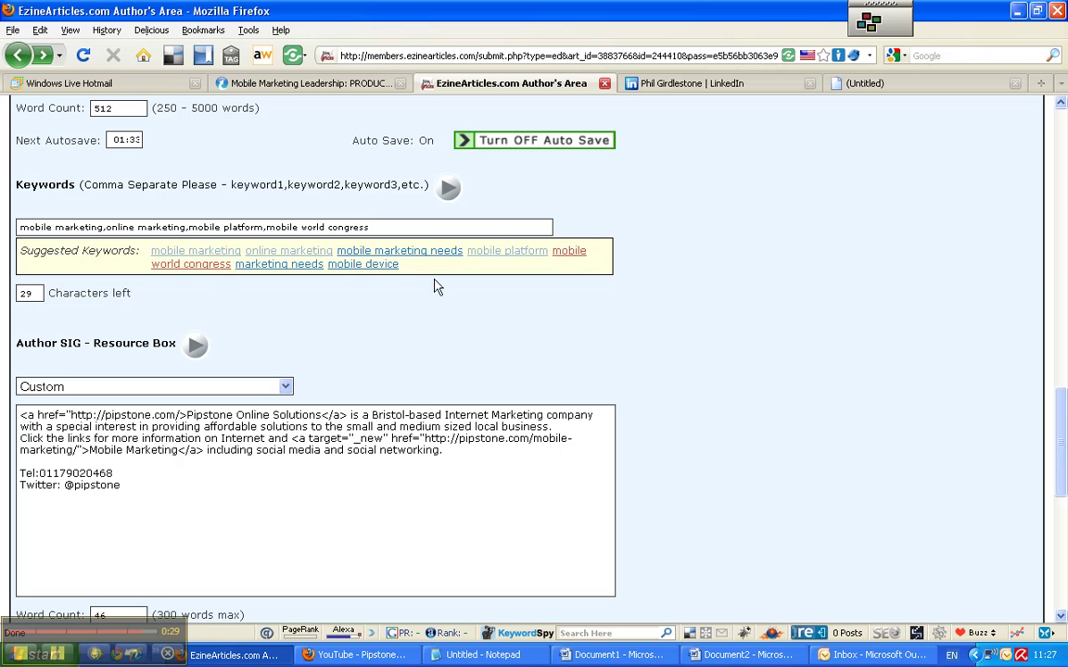
click(380, 266)
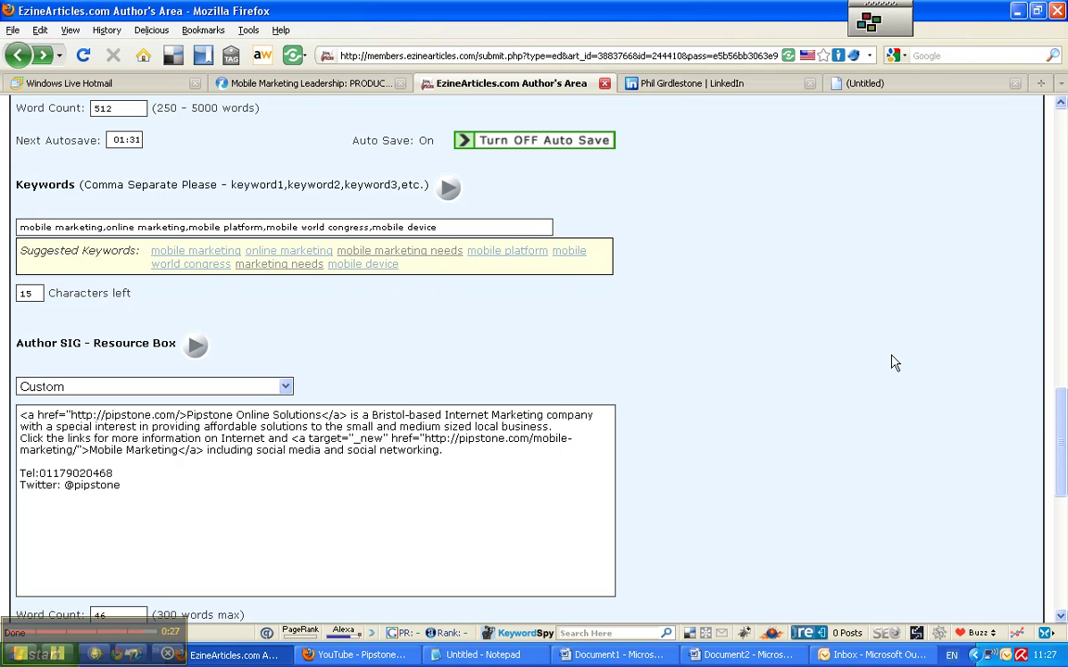
Select Pipstone as the article's resource box
click(285, 386)
click(274, 402)
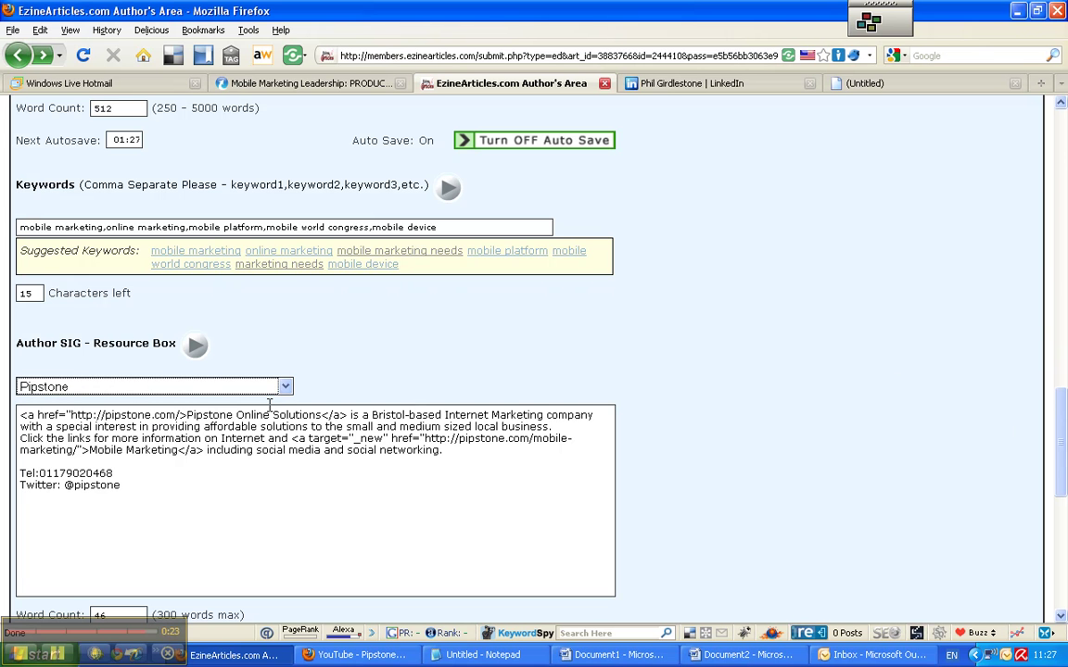
drag(1061, 452, 1066, 550)
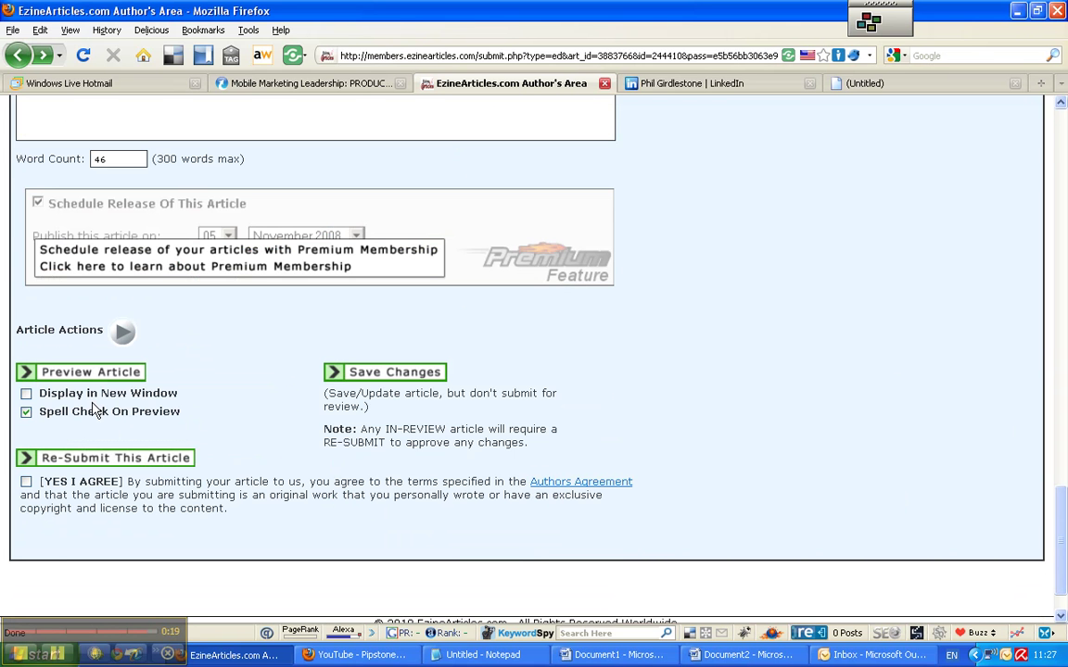
Agree to the terms, re-submit the mobile marketing article, and acknowledge the Article Submitted confirmation
click(26, 481)
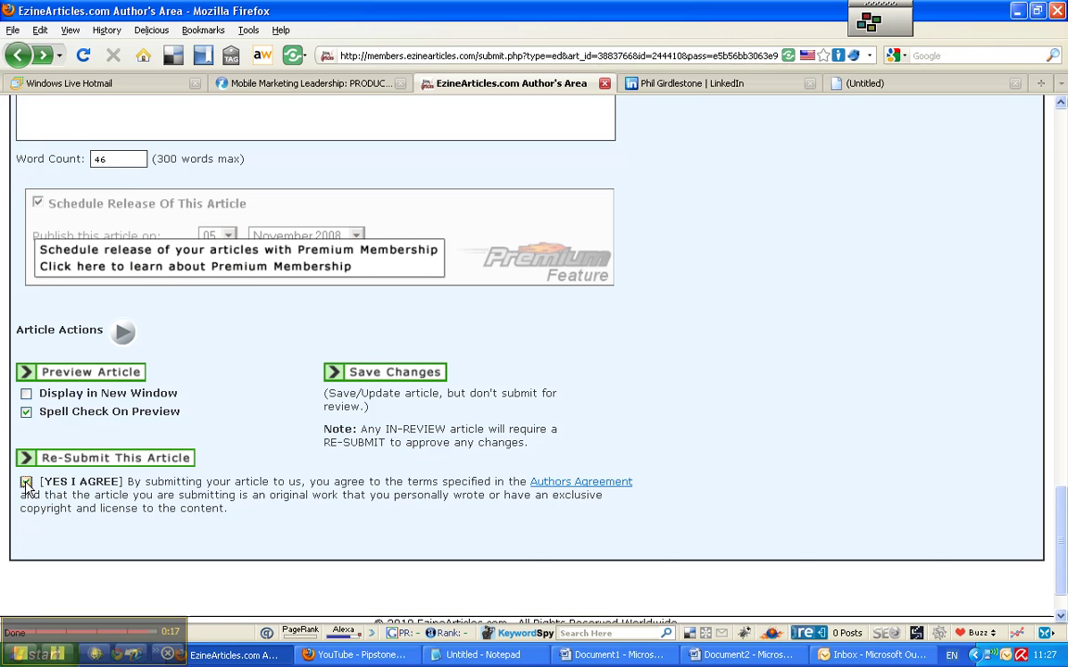
click(146, 459)
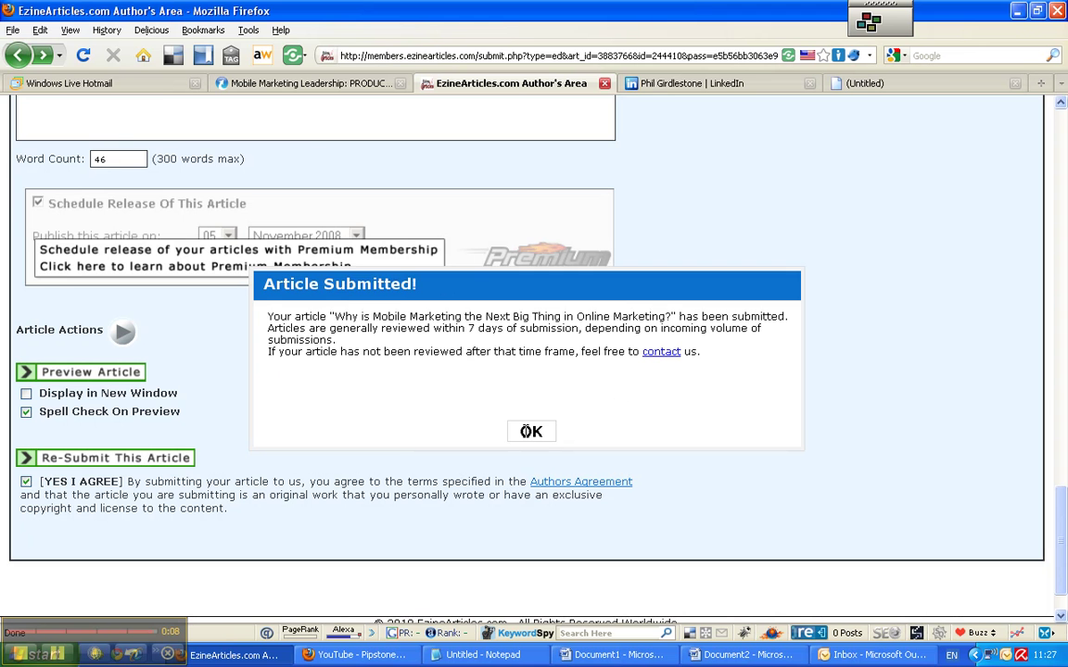
click(525, 432)
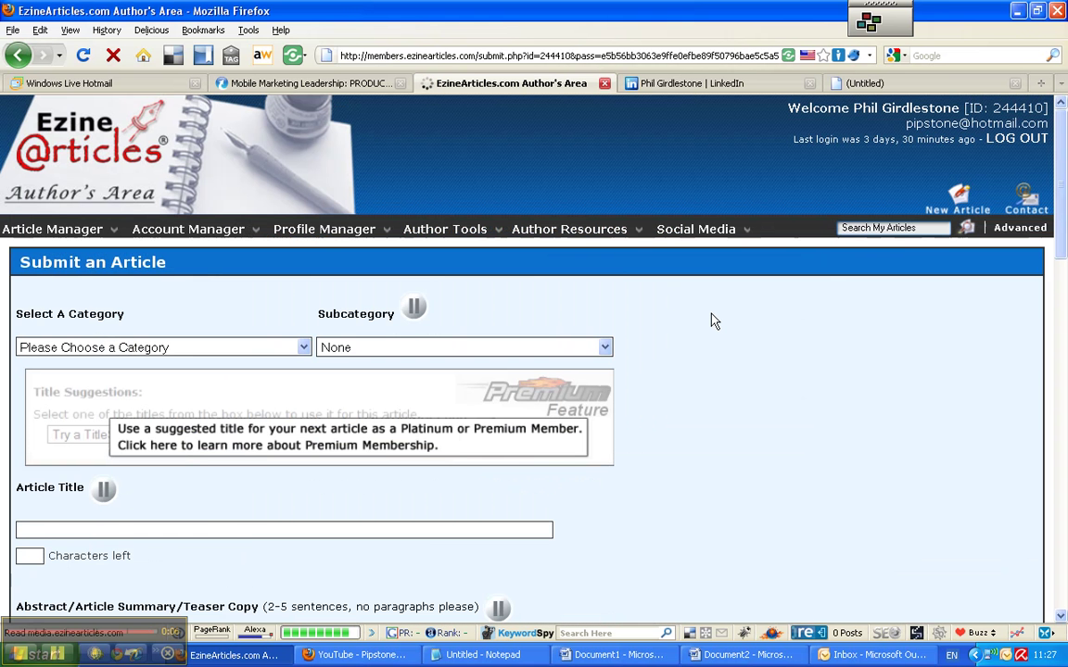